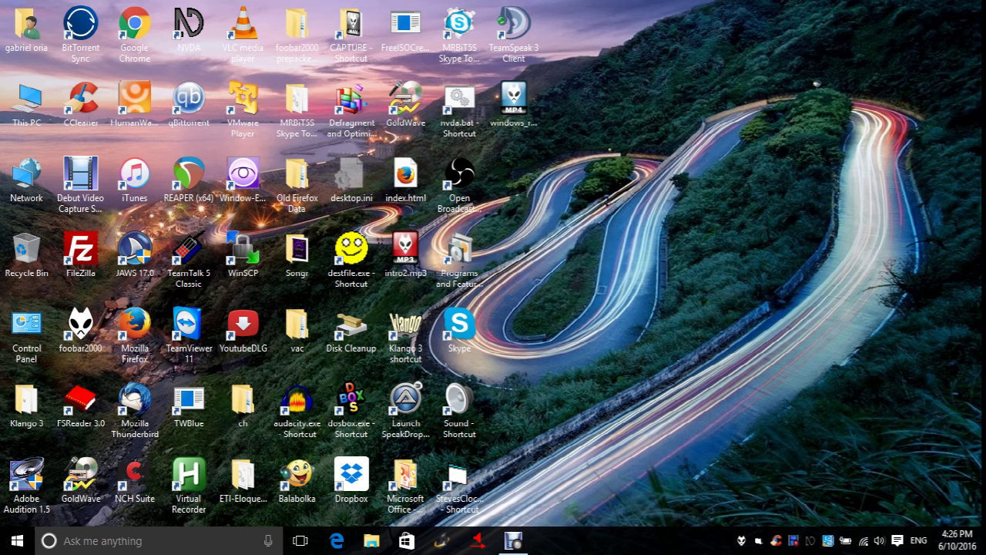
pyautogui.press('super+r')
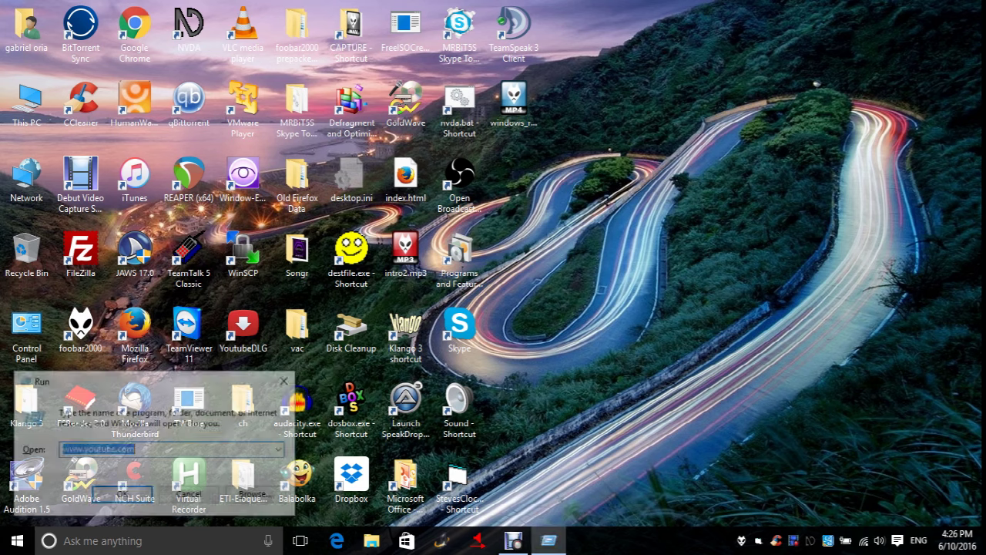
pyautogui.write('www.youtub')
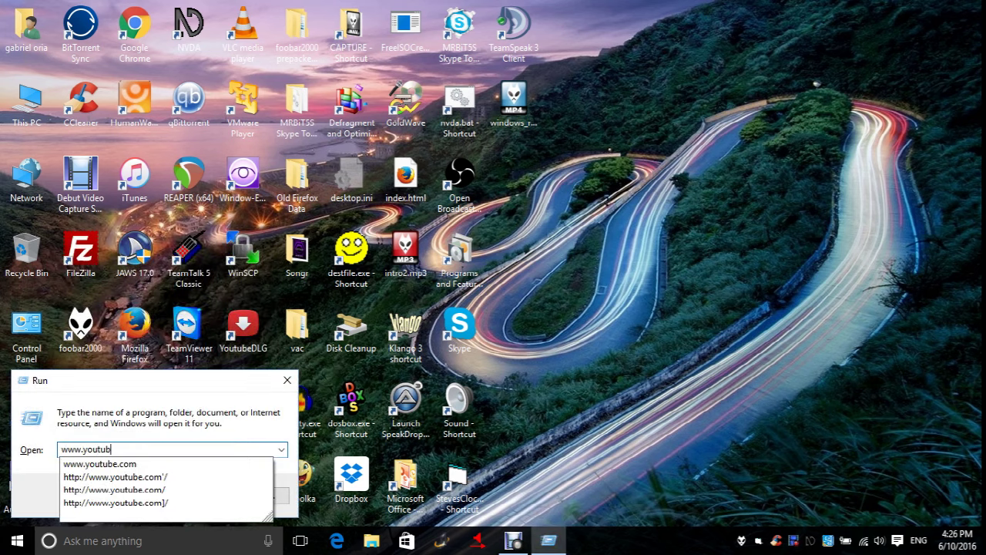
pyautogui.write('e.')
pyautogui.press('BackSpace')
pyautogui.press('BackSpace')
pyautogui.press('BackSpace')
pyautogui.press('BackSpace')
pyautogui.press('BackSpace')
pyautogui.press('BackSpace')
pyautogui.press('BackSpace')
pyautogui.press('BackSpace')
pyautogui.press('BackSpace')
pyautogui.press('BackSpace')
pyautogui.press('BackSpace')
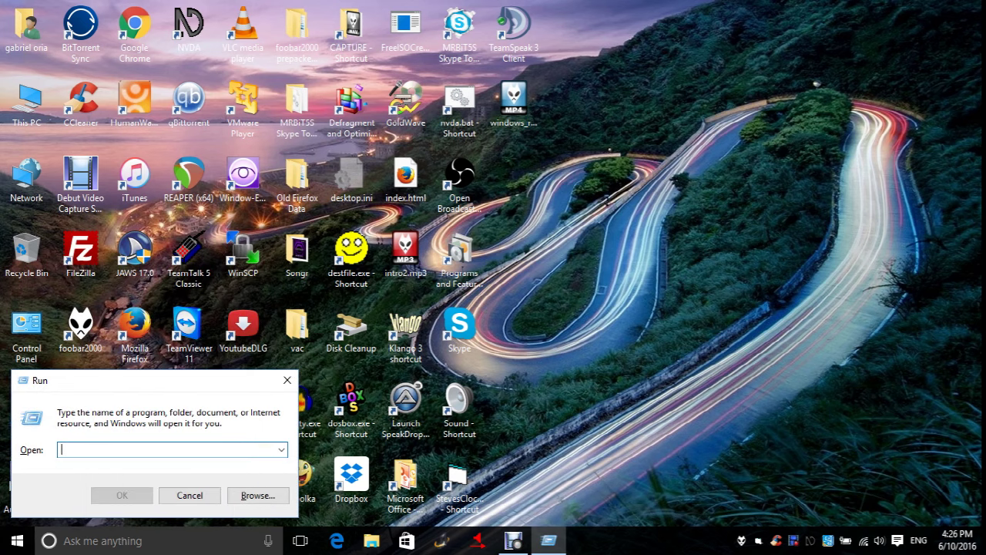
pyautogui.write('www.youtube.com')
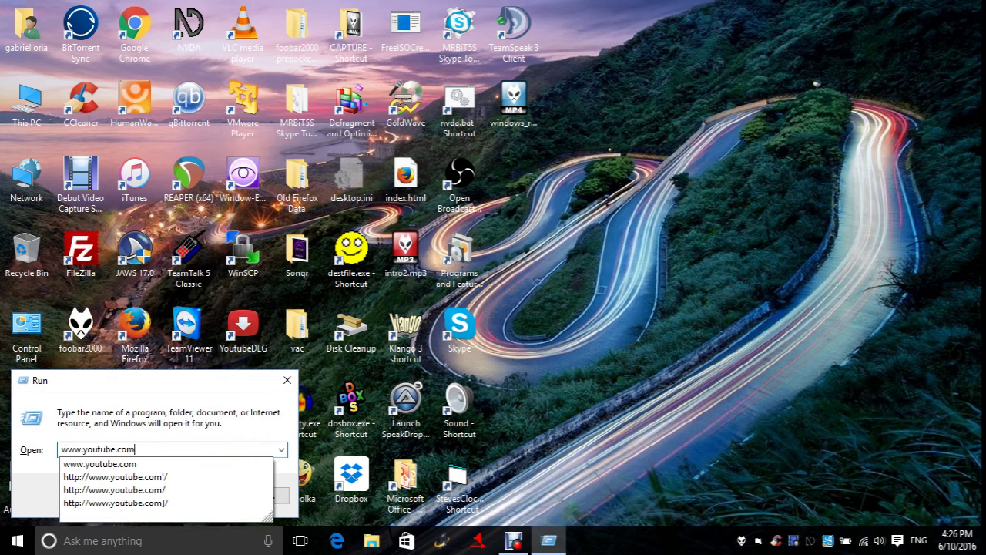
pyautogui.press('Return')
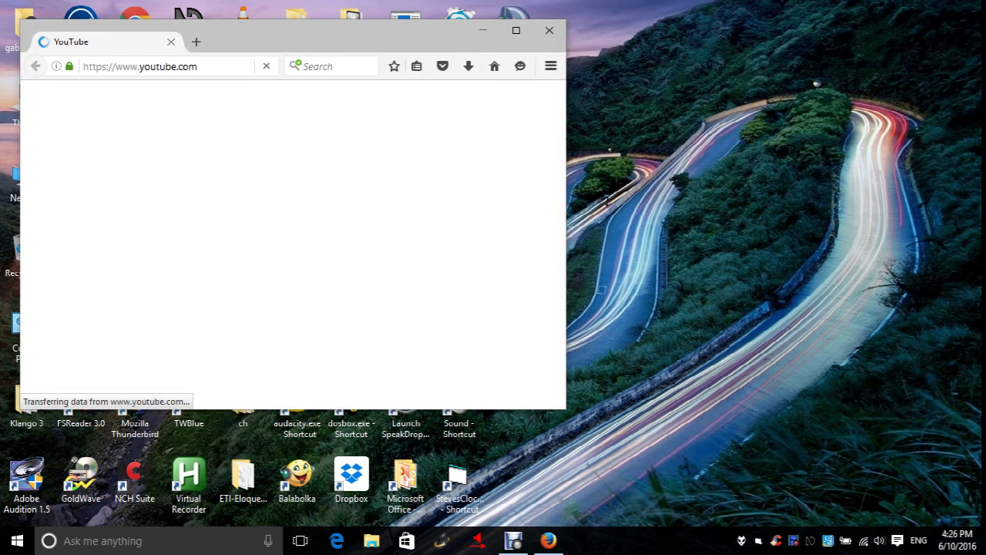
# - Minimize all windows and bring the browser window with YouTube back to the front
pyautogui.press('super+m')
pyautogui.hotkey('alt', 'Tab')
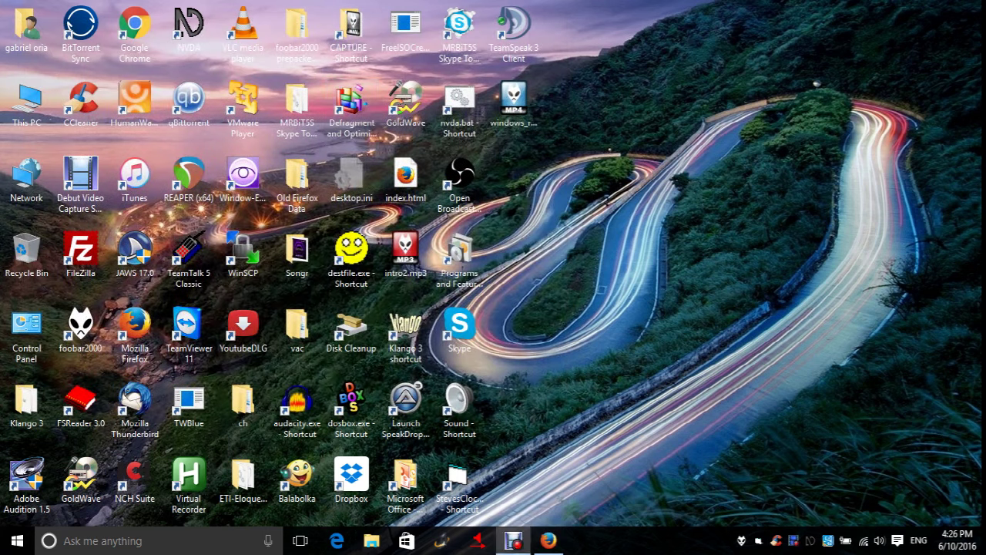
pyautogui.hotkey('alt', 'Tab')
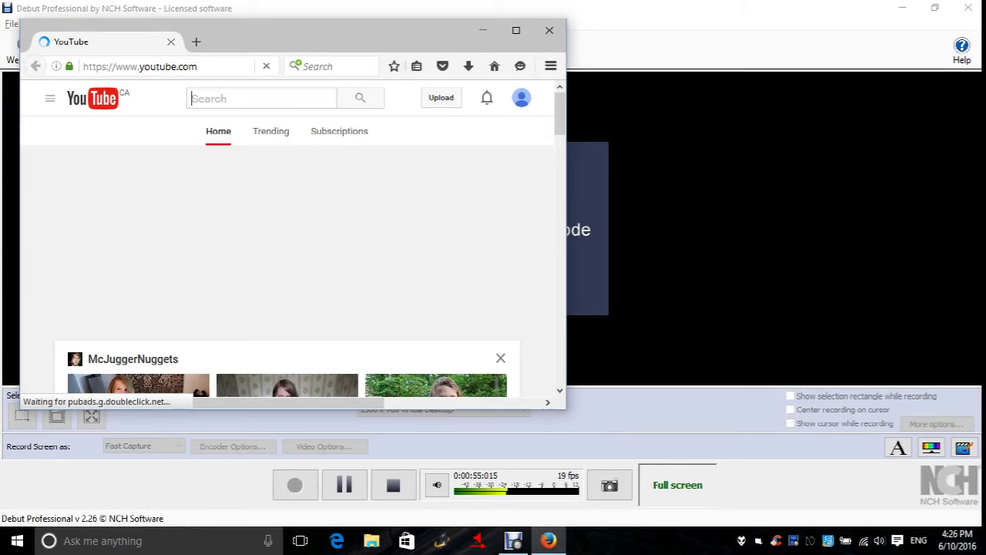
pyautogui.hotkey('alt', 'Tab')
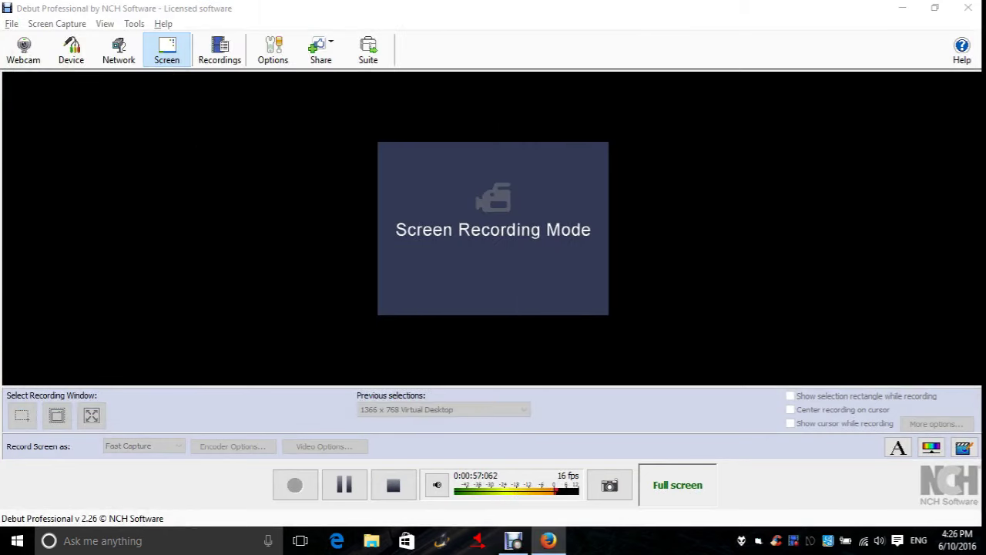
pyautogui.hotkey('alt', 'Tab')
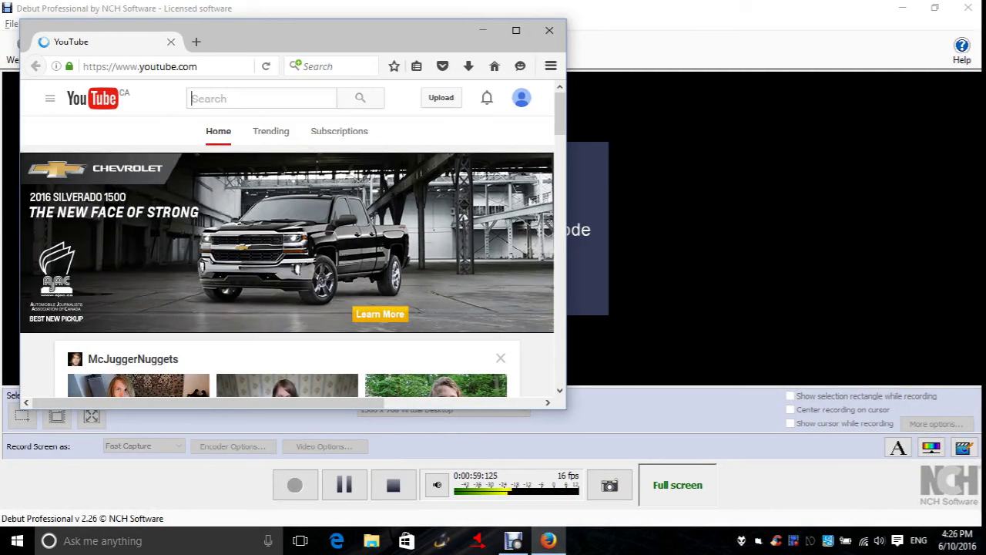
pyautogui.click(548, 541)
pyautogui.click(548, 540)
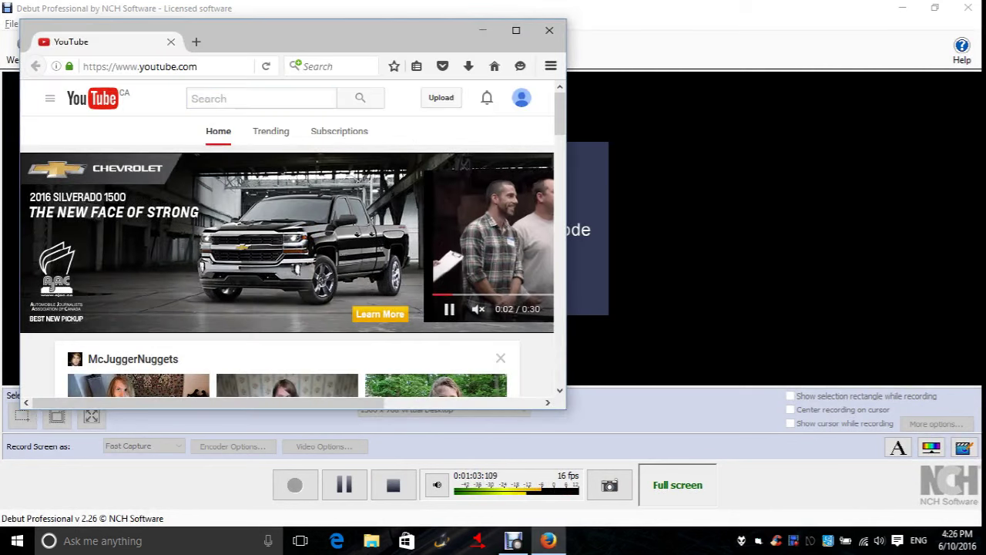
# - Open the YouTube settings from the signed-in account's options
pyautogui.press('b')
pyautogui.press('b')
pyautogui.press('b')
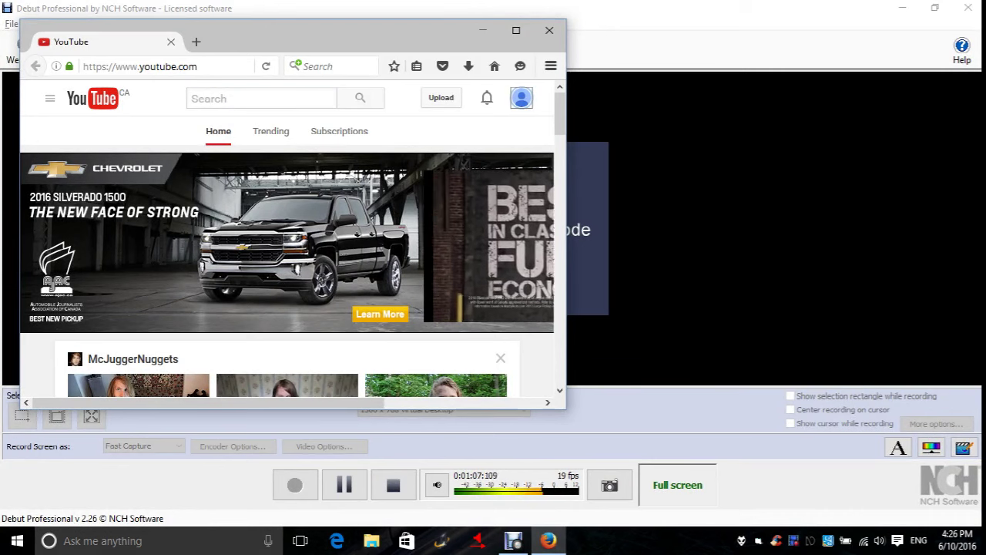
pyautogui.press('Return')
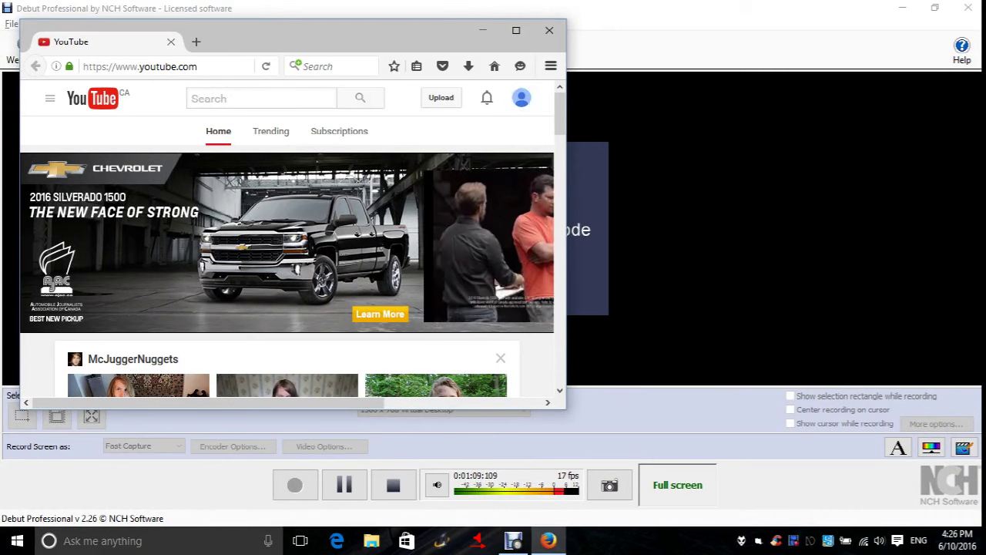
pyautogui.press('Tab')
pyautogui.press('Tab')
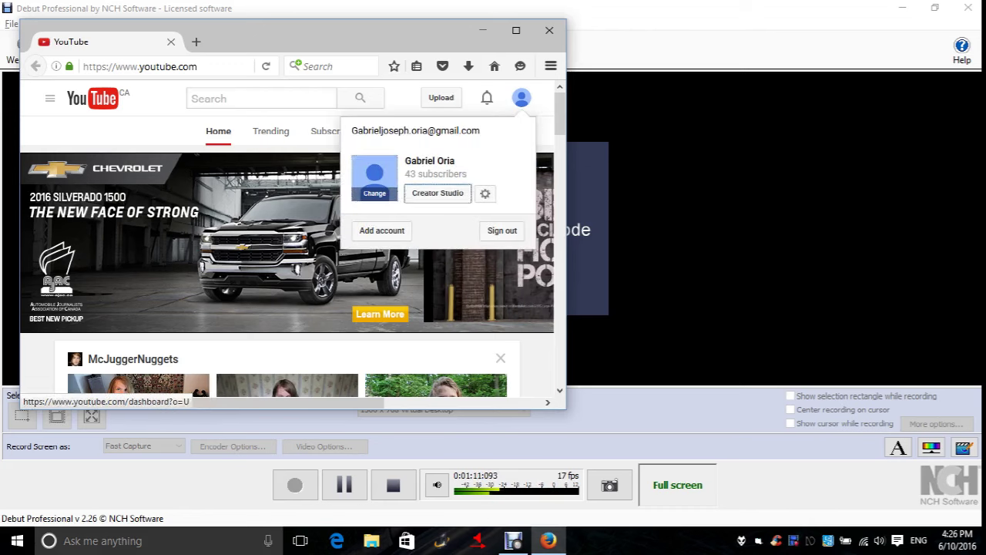
pyautogui.press('Tab')
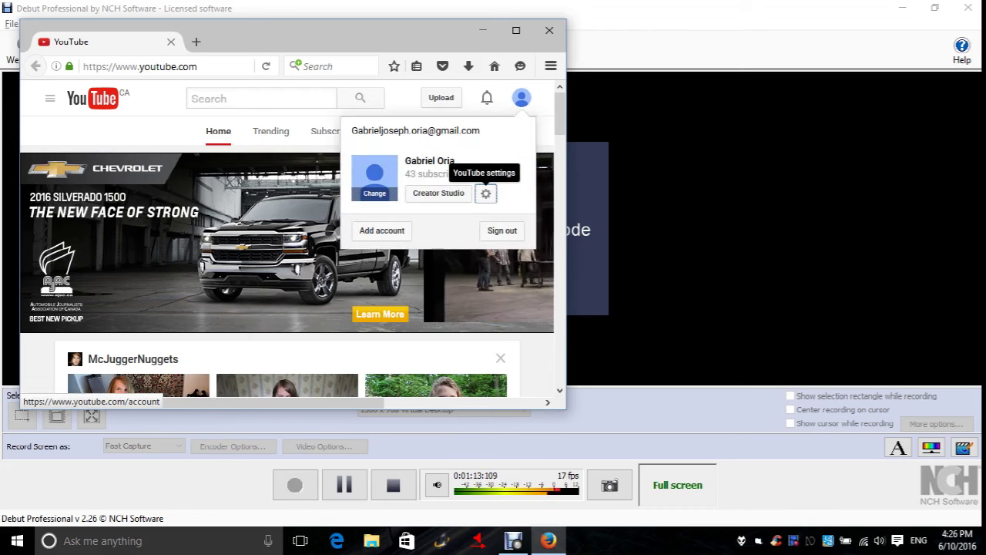
pyautogui.press('Return')
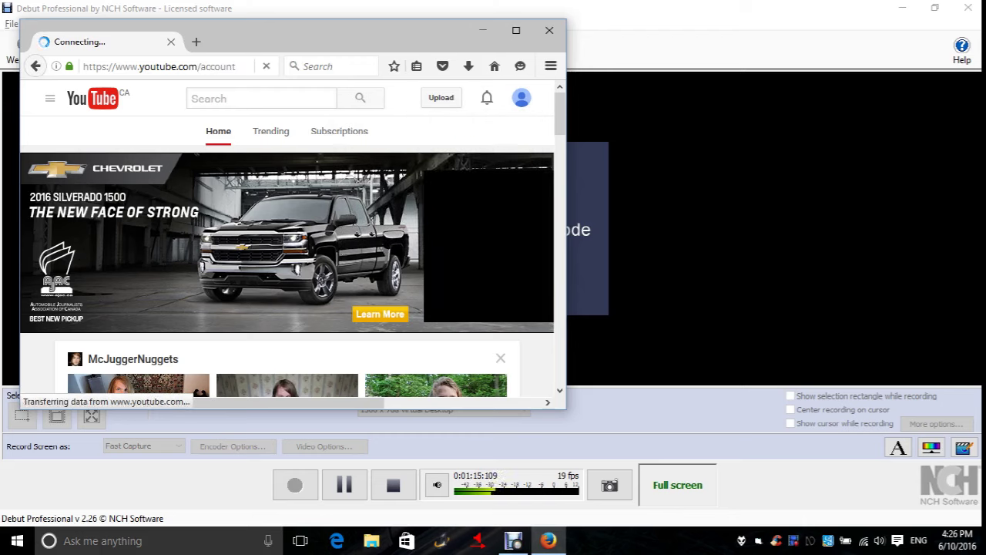
# - Open the page for seeing all channels or creating a new one from the account overview's additional features
pyautogui.press('Tab')
pyautogui.press('Tab')
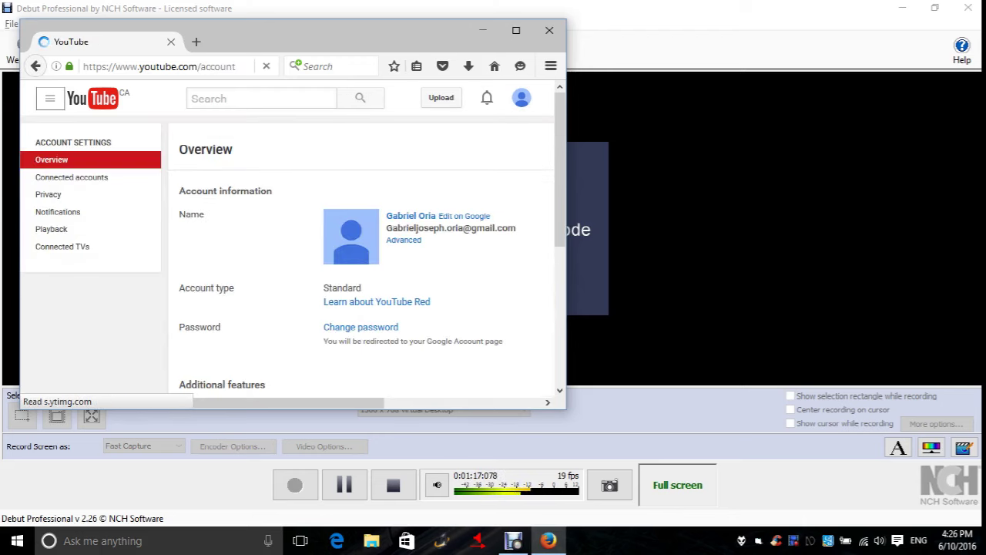
pyautogui.press('Tab')
pyautogui.press('Tab')
pyautogui.press('Tab')
pyautogui.press('Tab')
pyautogui.press('Tab')
pyautogui.press('Tab')
pyautogui.press('Tab')
pyautogui.press('Tab')
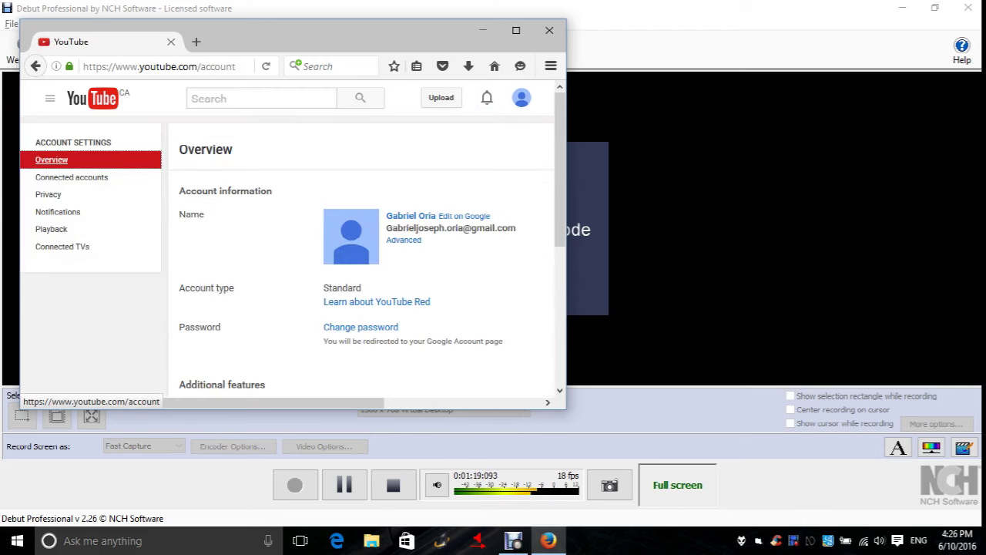
pyautogui.press('Tab')
pyautogui.press('Tab')
pyautogui.press('Tab')
pyautogui.press('Tab')
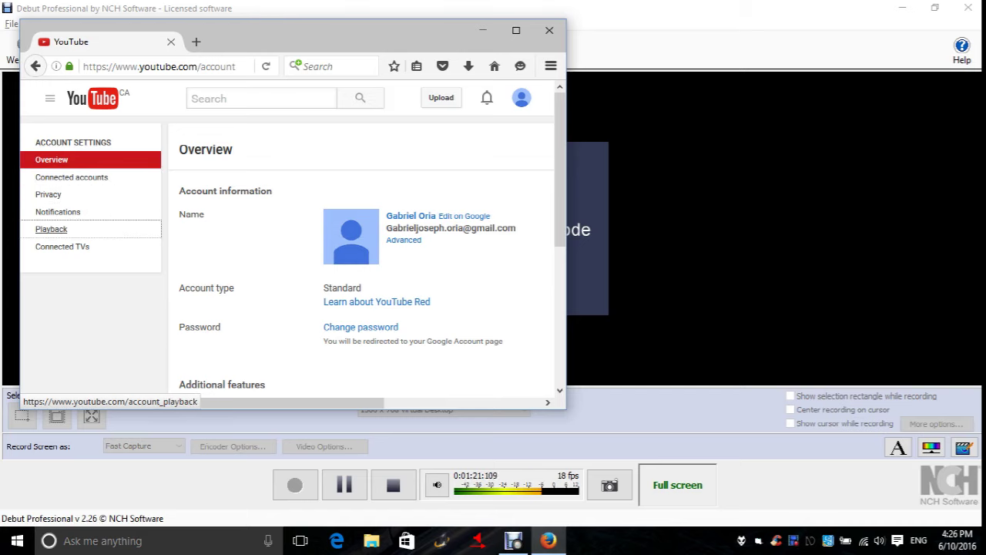
pyautogui.press('Tab')
pyautogui.press('Tab')
pyautogui.press('Tab')
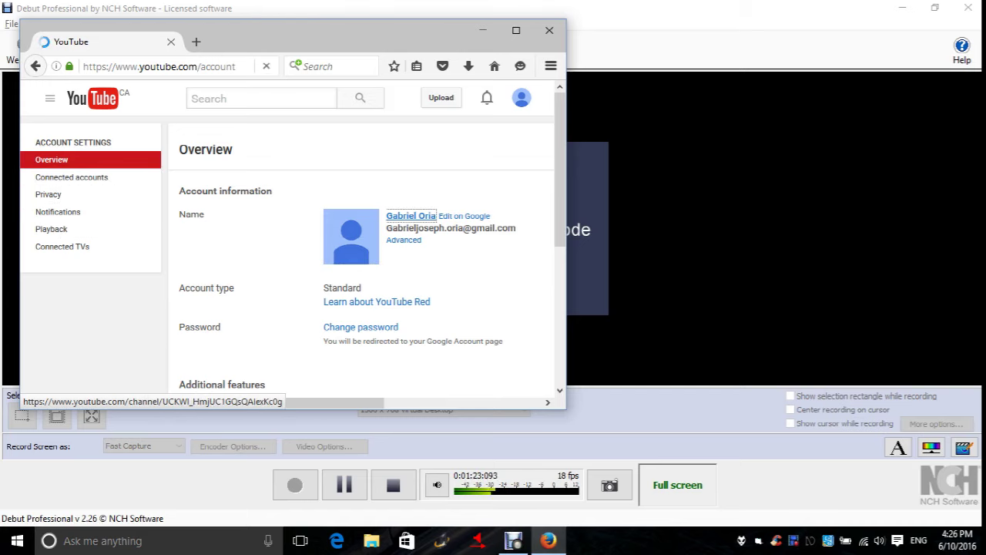
pyautogui.press('Tab')
pyautogui.press('Tab')
pyautogui.press('Tab')
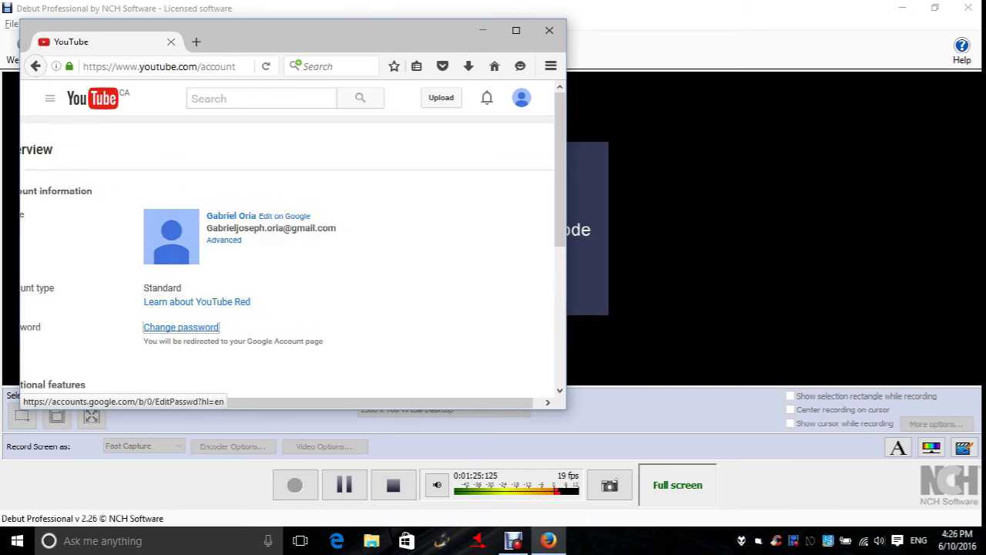
pyautogui.press('Tab')
pyautogui.press('Tab')
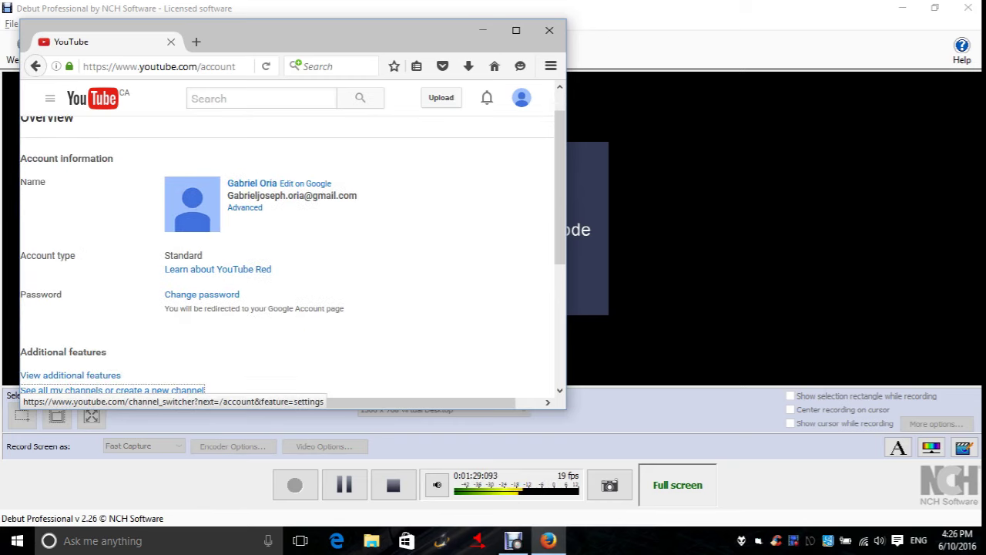
pyautogui.press('Return')
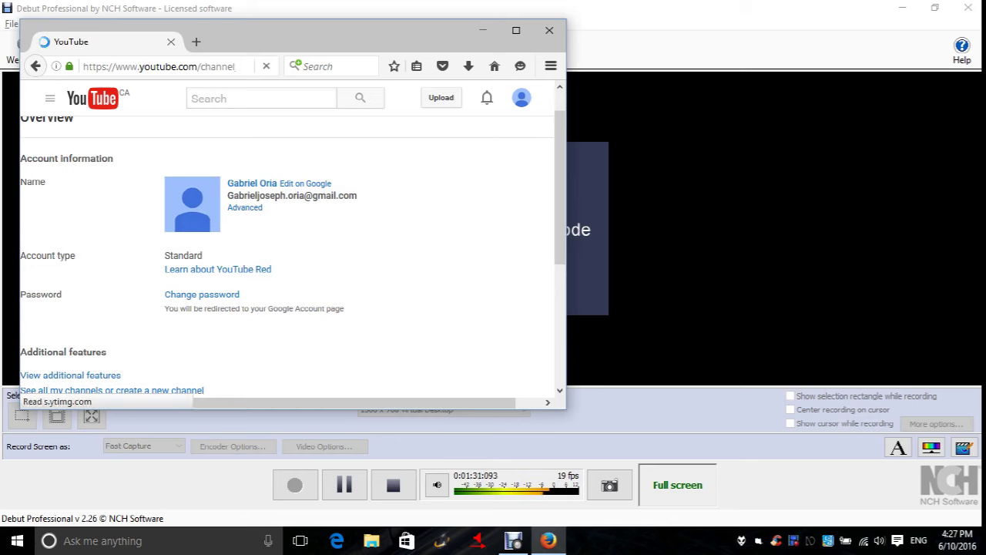
# - Go through the account's channel choices and start creating a new channel
pyautogui.press('Tab')
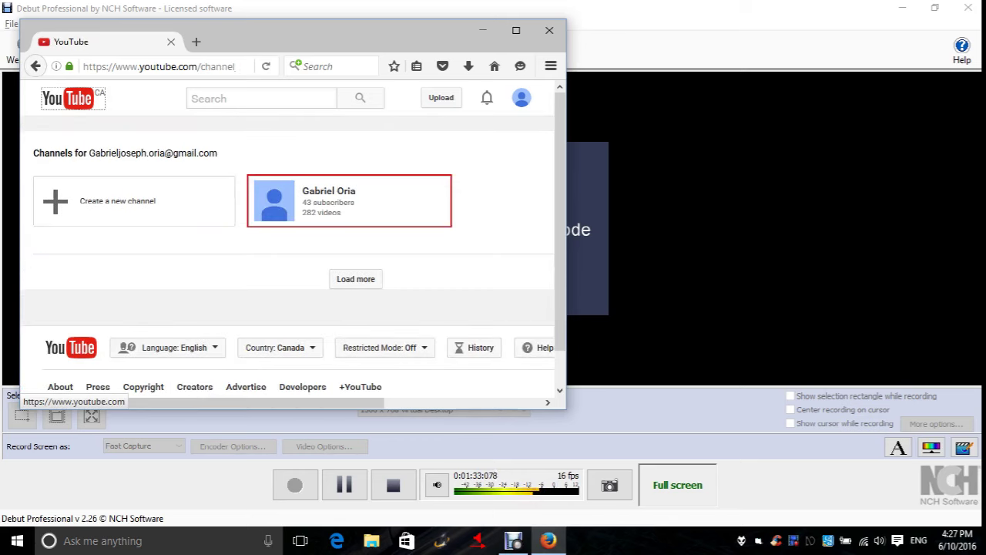
pyautogui.press('Tab')
pyautogui.press('Tab')
pyautogui.press('Tab')
pyautogui.press('Tab')
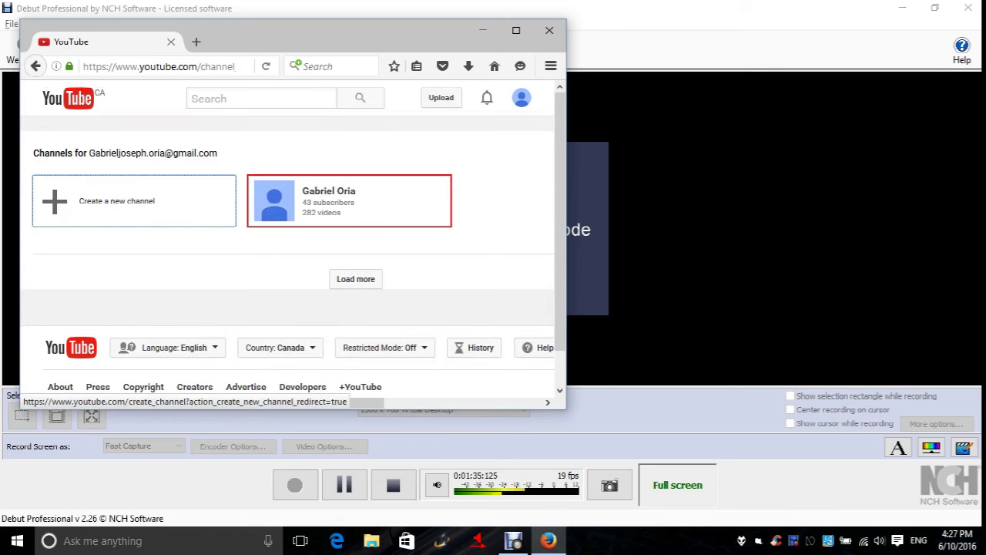
pyautogui.press('Tab')
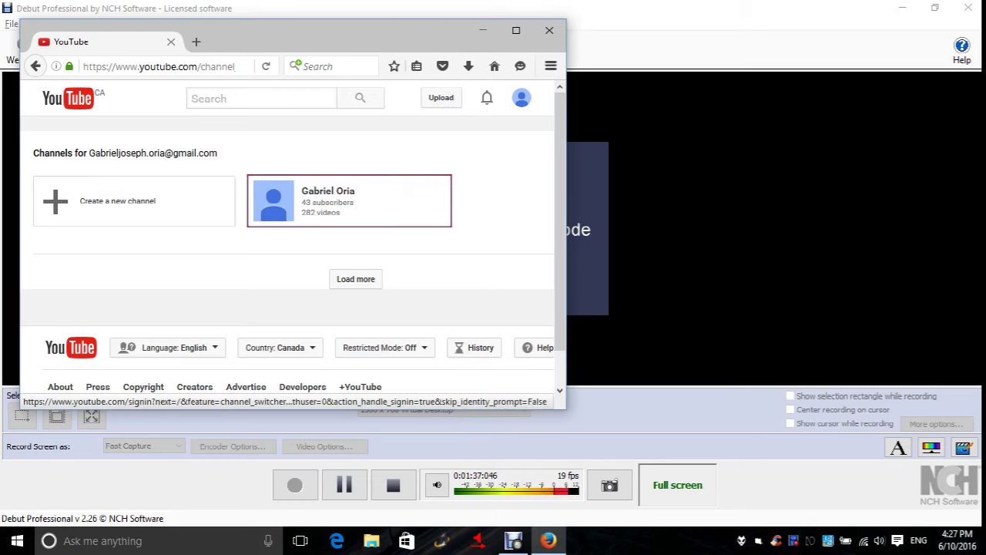
pyautogui.press('Tab')
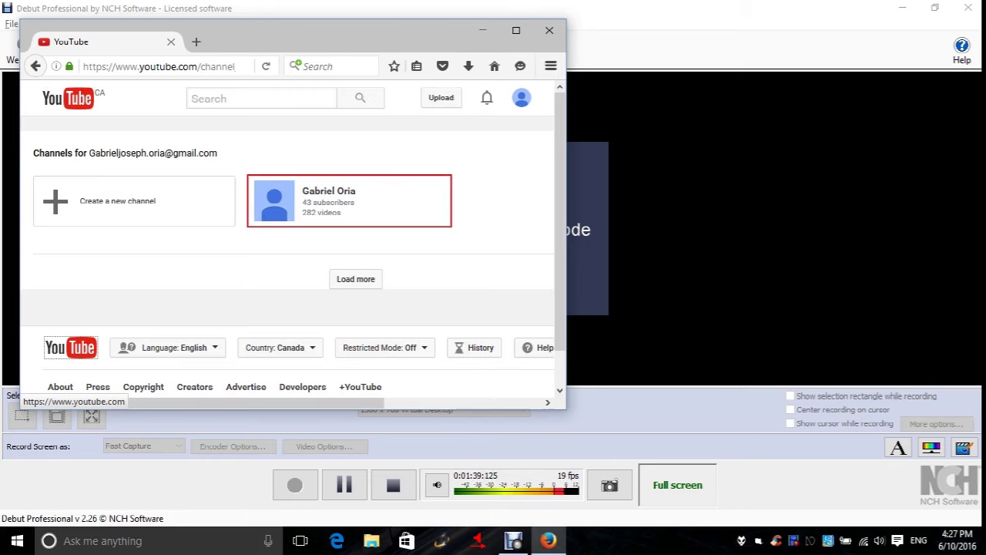
pyautogui.hotkey('shift', 'Tab')
pyautogui.hotkey('shift', 'Tab')
pyautogui.press('Tab')
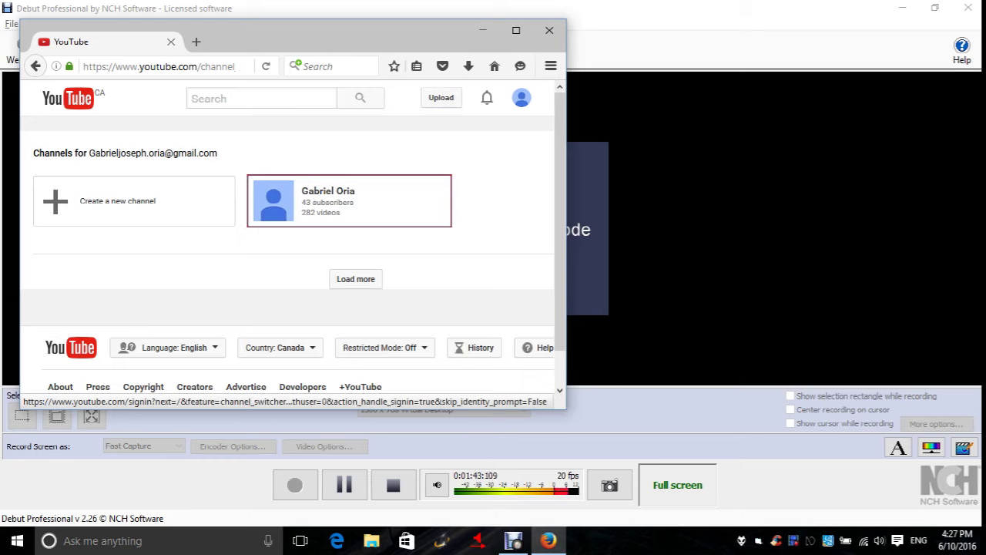
pyautogui.hotkey('shift', 'Tab')
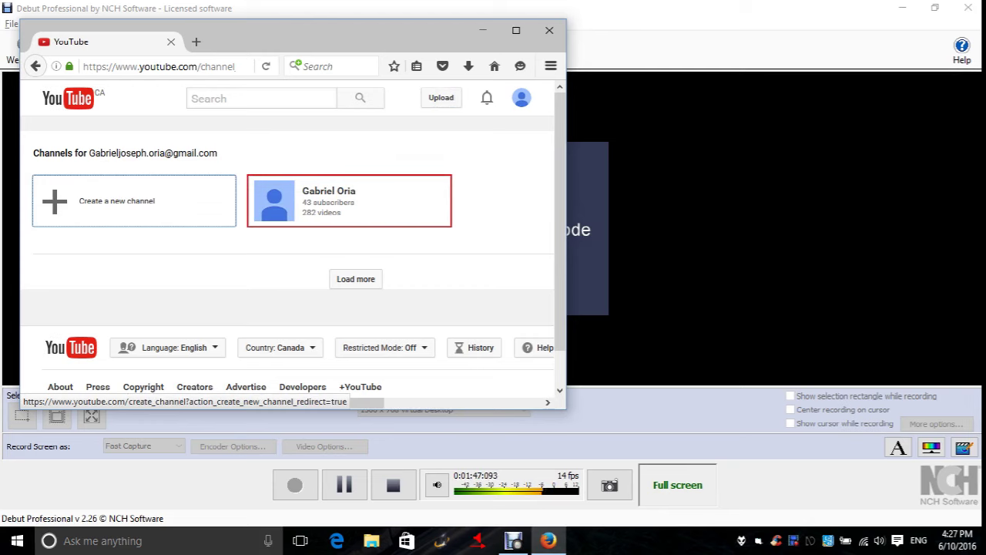
pyautogui.press('Return')
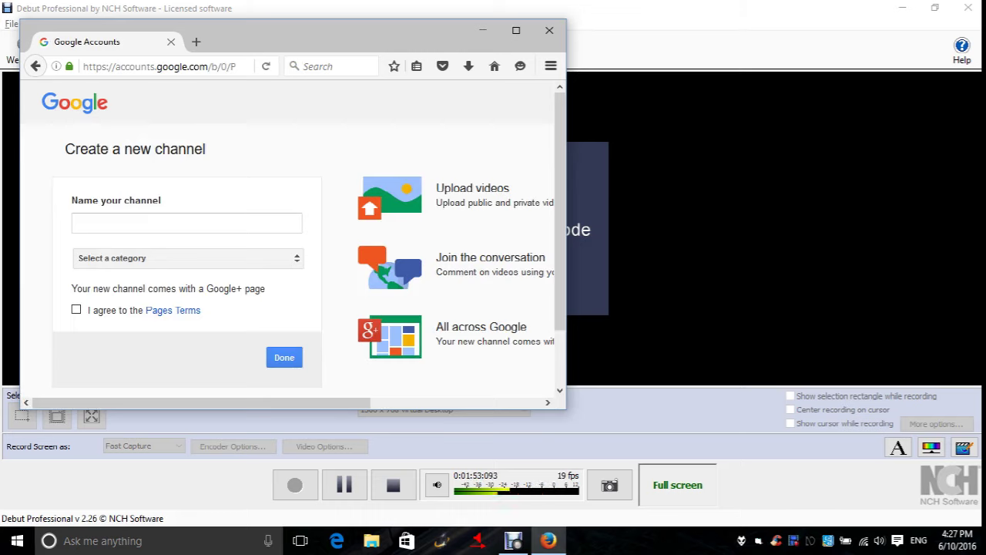
# - Enter the owner's vlog channel name as the name of the new channel
pyautogui.click(186, 223)
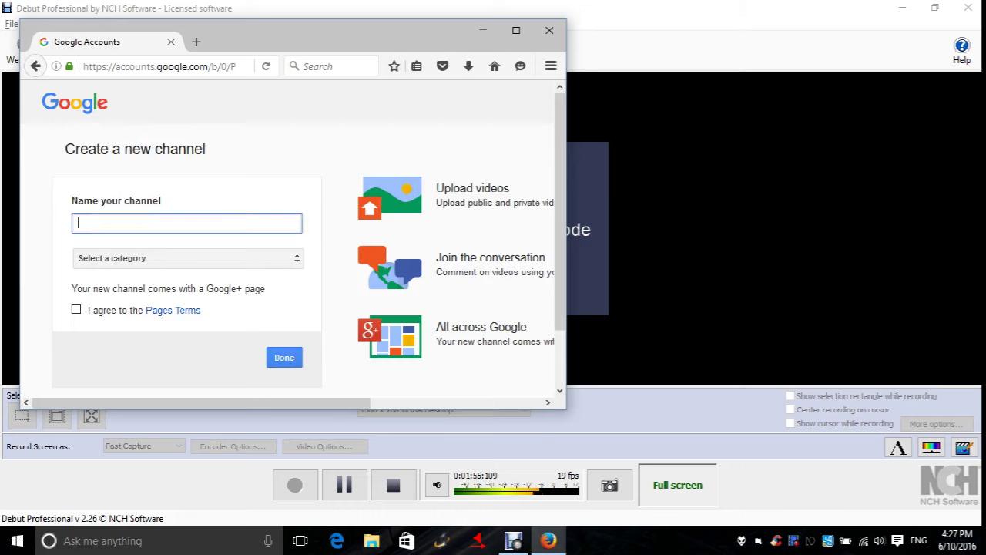
pyautogui.press('Tab')
pyautogui.click(186, 223)
pyautogui.write('Gab')
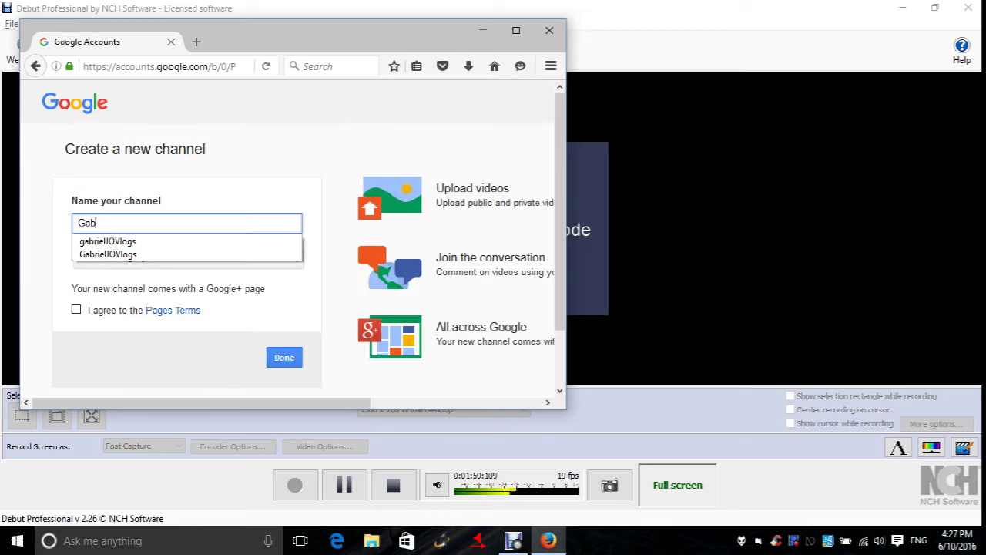
pyautogui.write('rielJOVl')
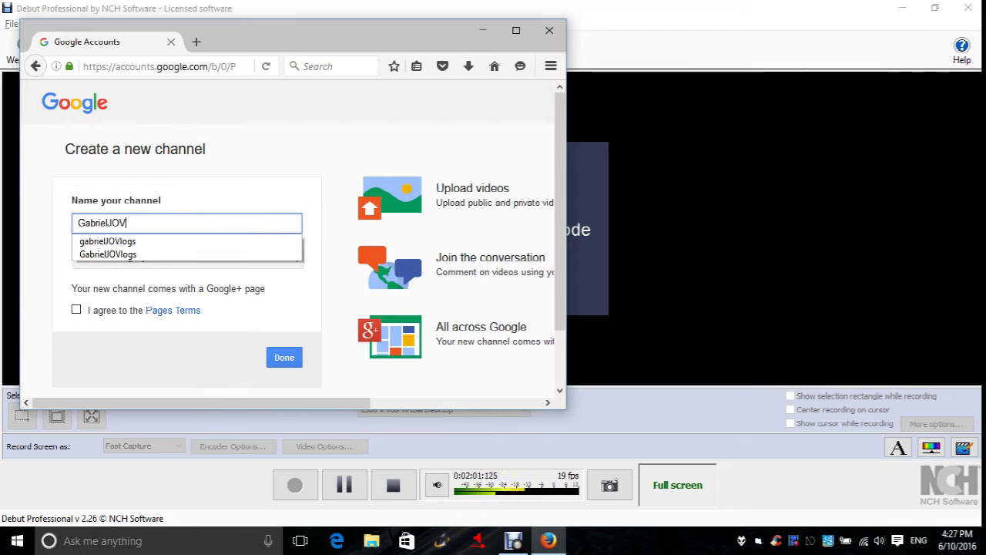
pyautogui.write('ogs')
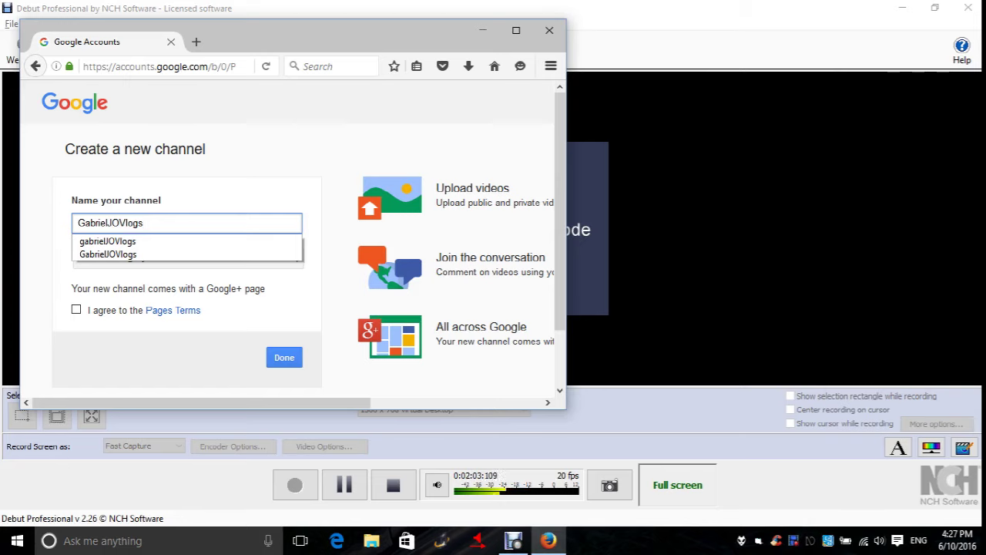
pyautogui.press('Tab')
pyautogui.hotkey('shift', 'Tab')
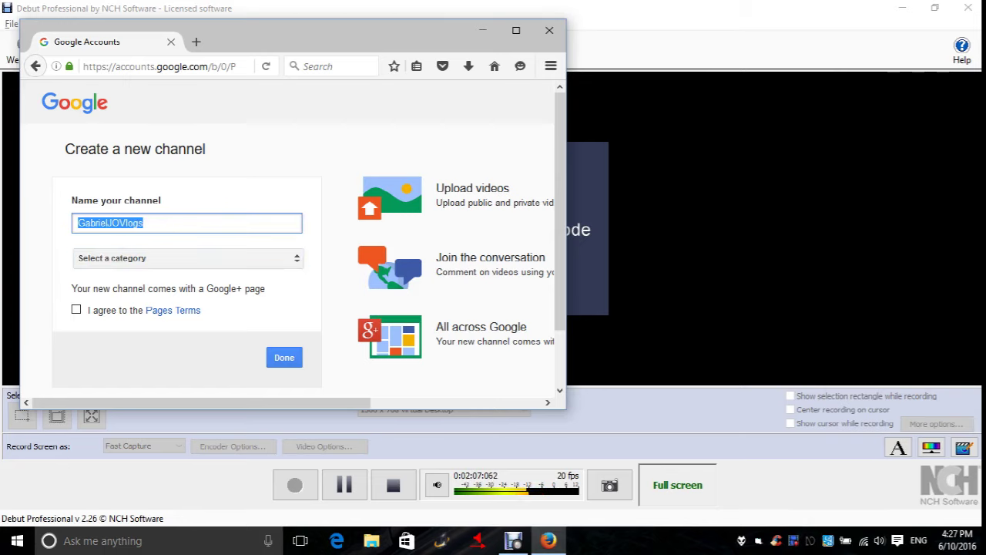
# - Set the new channel's category to Other
pyautogui.press('Tab')
pyautogui.press('Return')
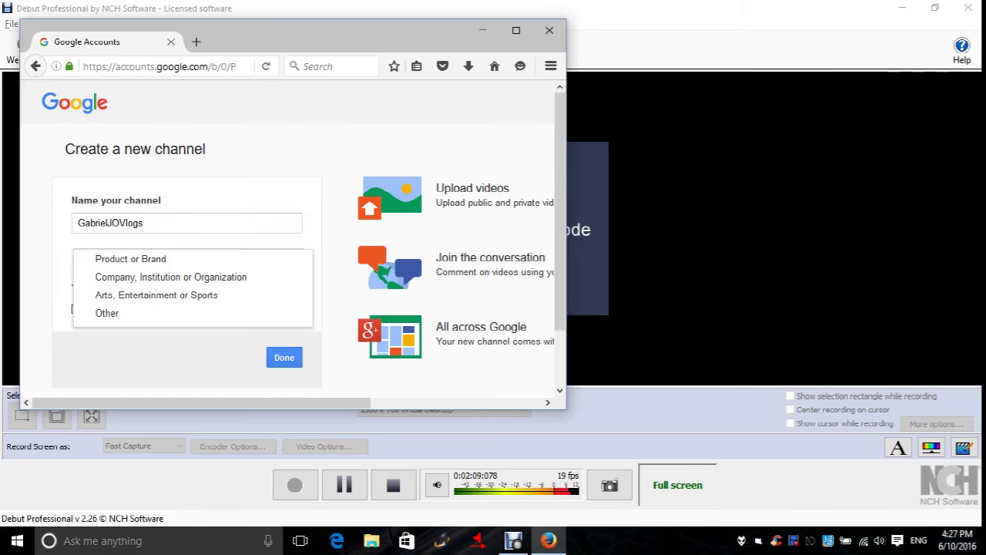
pyautogui.press('Up')
pyautogui.press('Down')
pyautogui.press('Down')
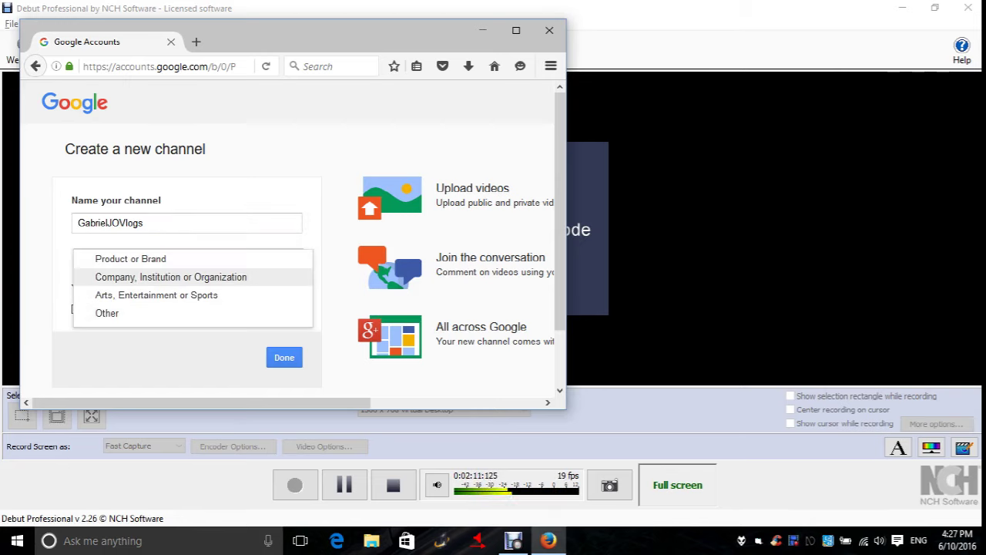
pyautogui.press('Down')
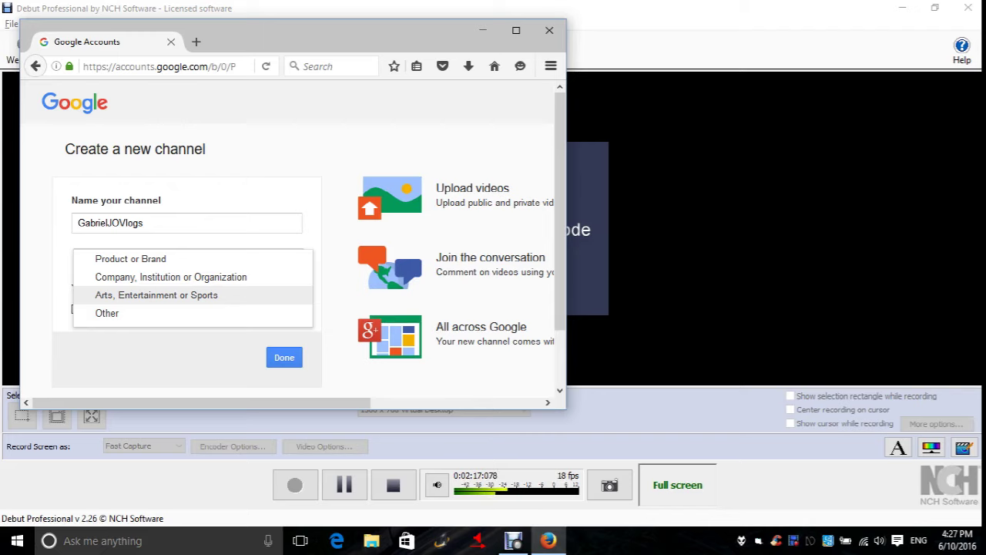
pyautogui.press('Down')
pyautogui.press('Return')
# - Agree to the Pages Terms and finish creating the new channel
pyautogui.press('Tab')
pyautogui.press('space')
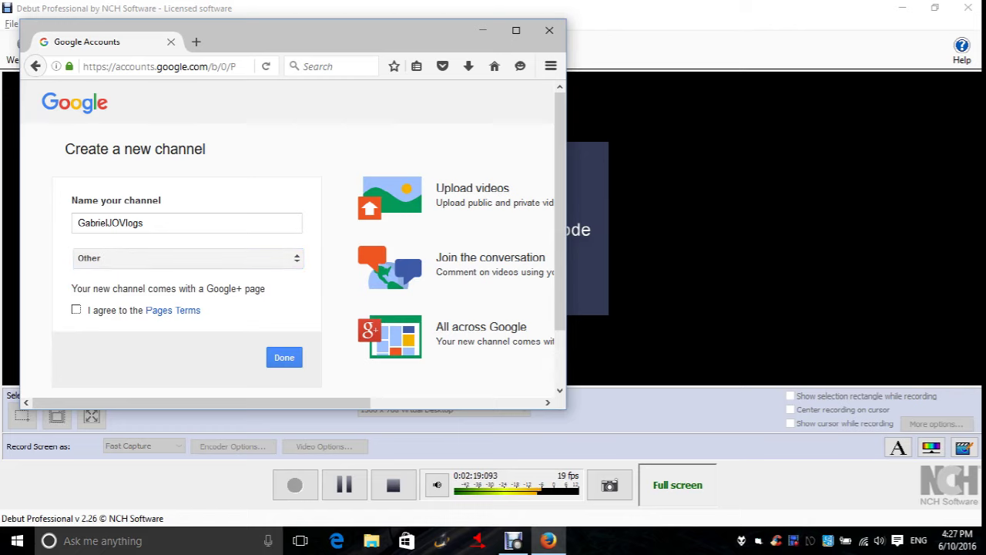
pyautogui.press('Tab')
pyautogui.press('Tab')
pyautogui.press('Return')
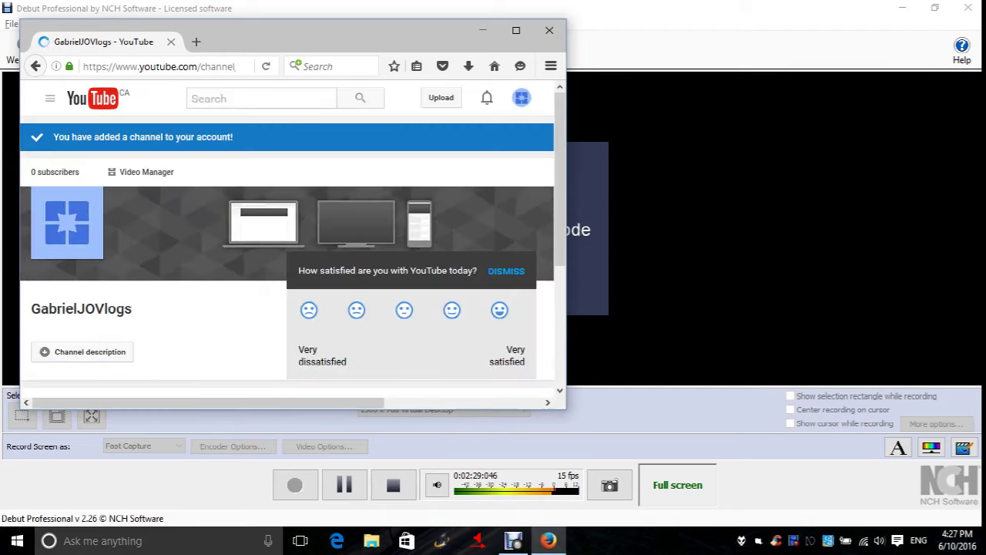
pyautogui.click(548, 541)
pyautogui.click(549, 541)
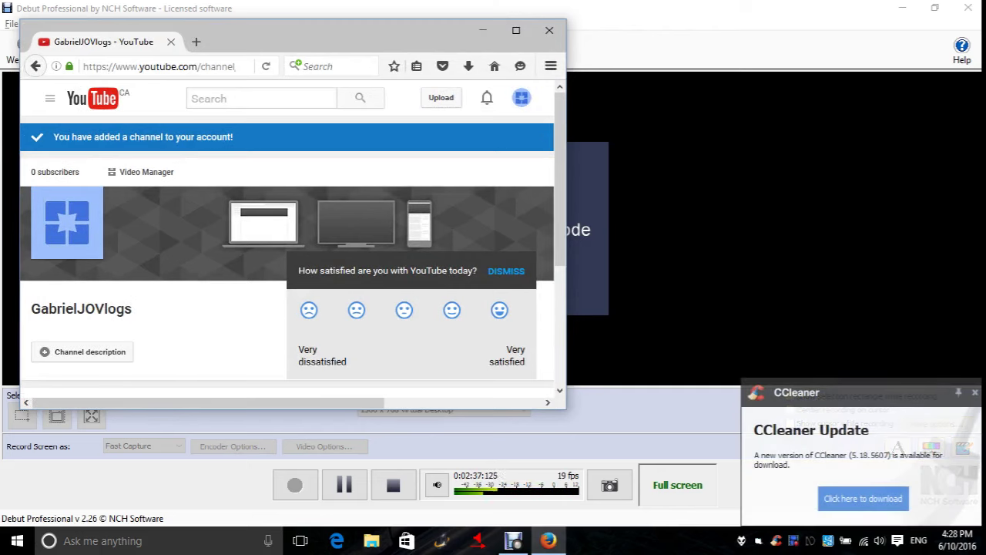
pyautogui.hscroll(2, 287, 255)
pyautogui.scroll(-1, 286, 255)
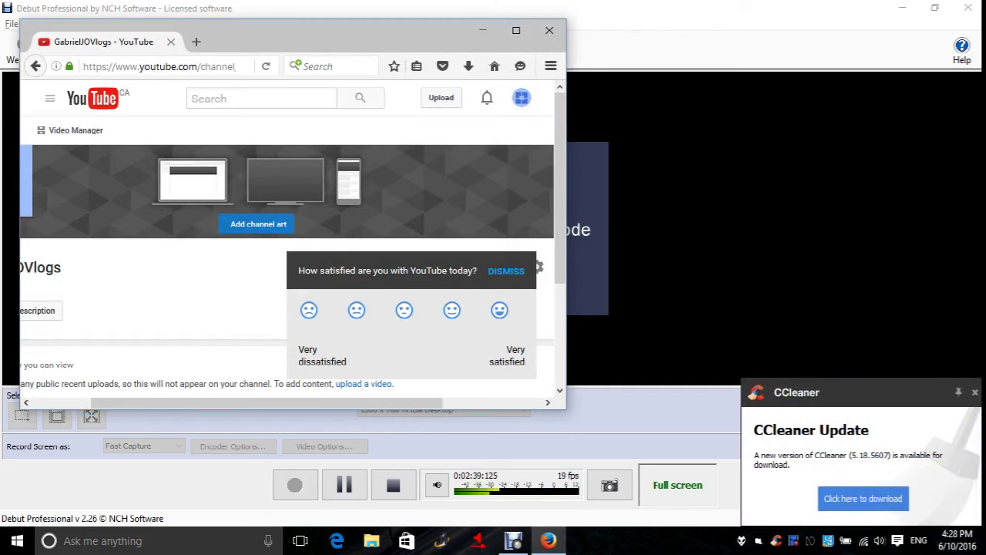
pyautogui.hotkey('alt', 'F4')
pyautogui.press('super+r')
pyautogui.write('www')
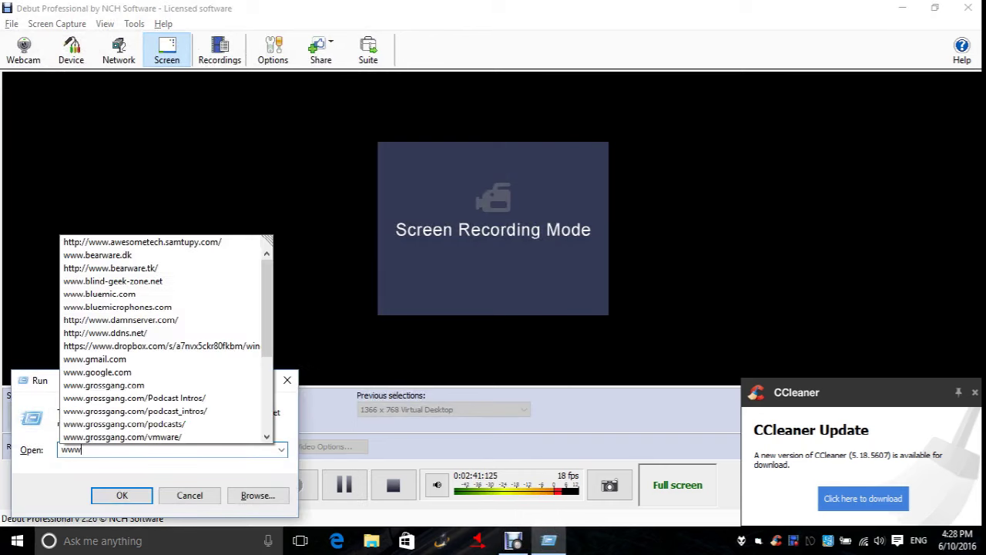
pyautogui.write('.youtube.com')
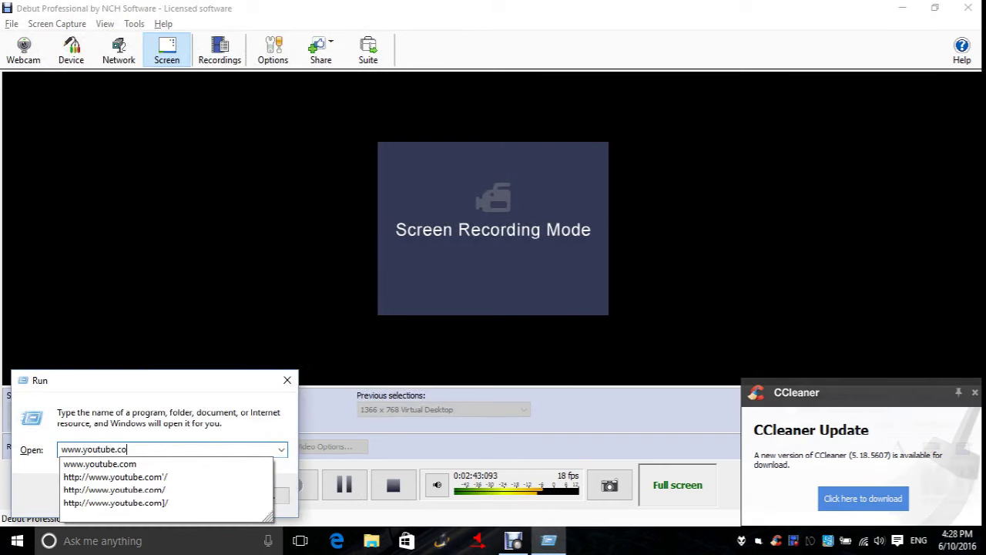
pyautogui.press('Return')
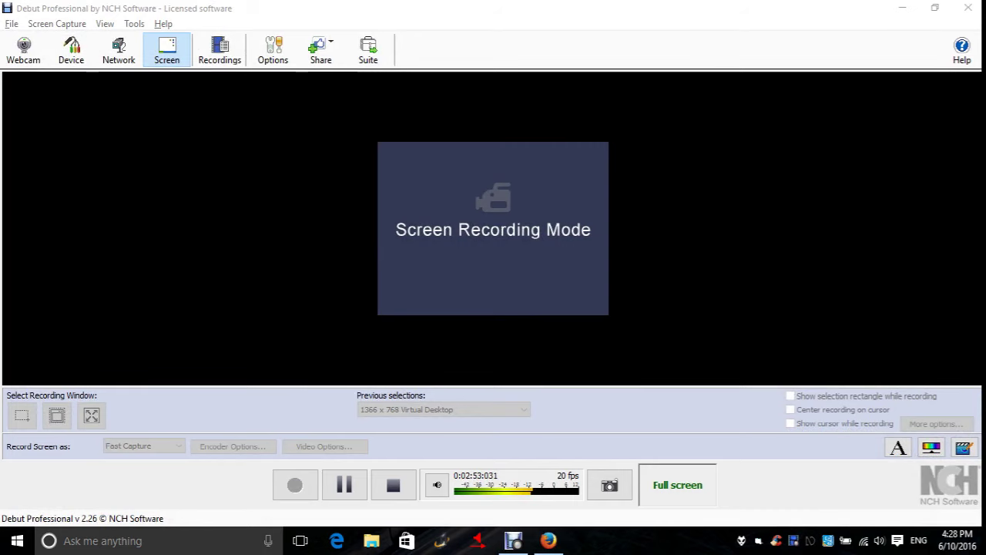
pyautogui.hotkey('alt', 'Tab')
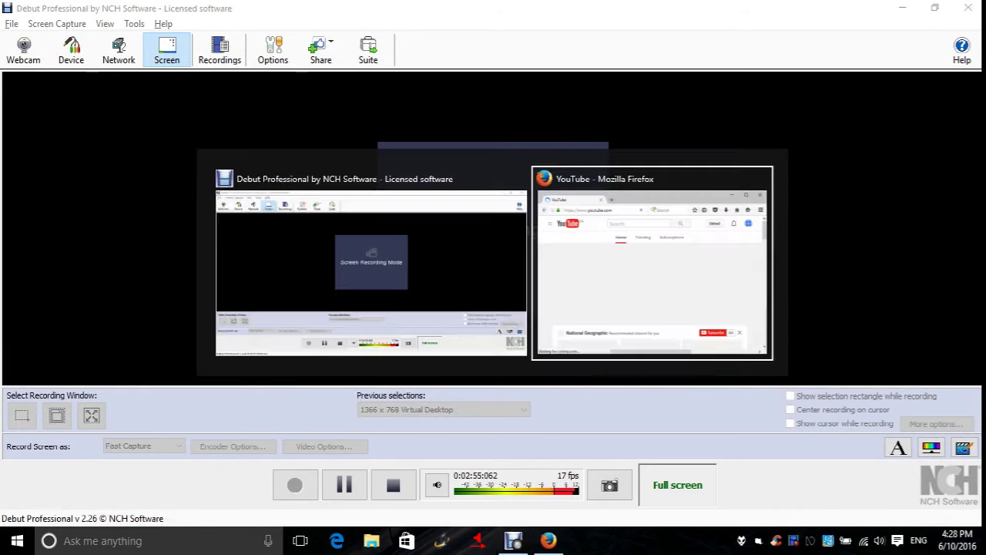
pyautogui.hotkey('alt', 'Tab')
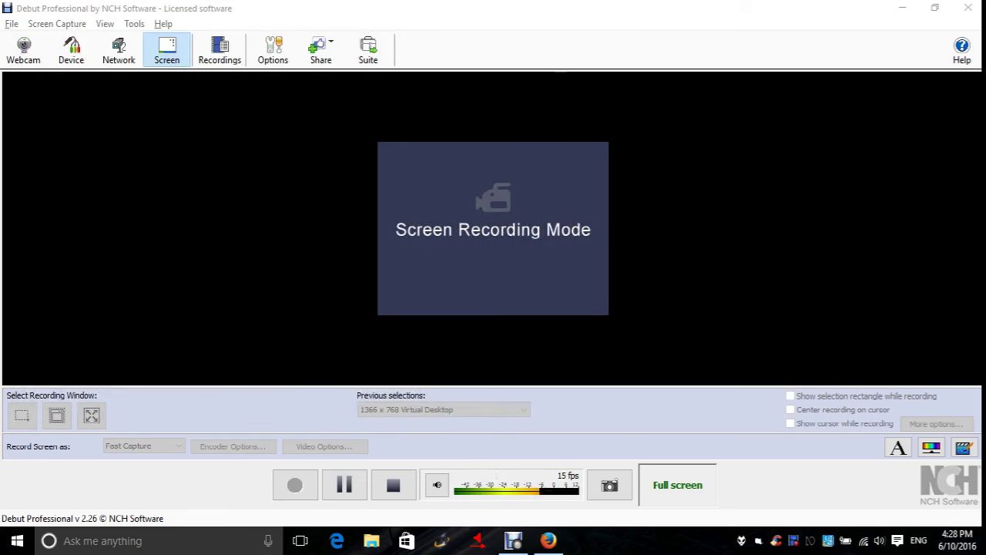
pyautogui.hotkey('alt', 'Tab')
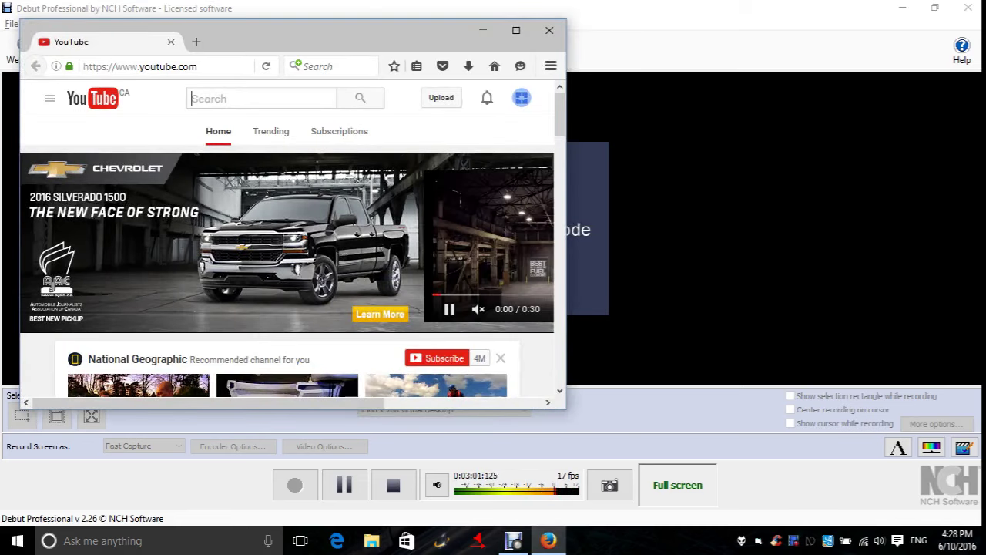
# - Search YouTube for the newly created vlog channel by its name
pyautogui.press('Tab')
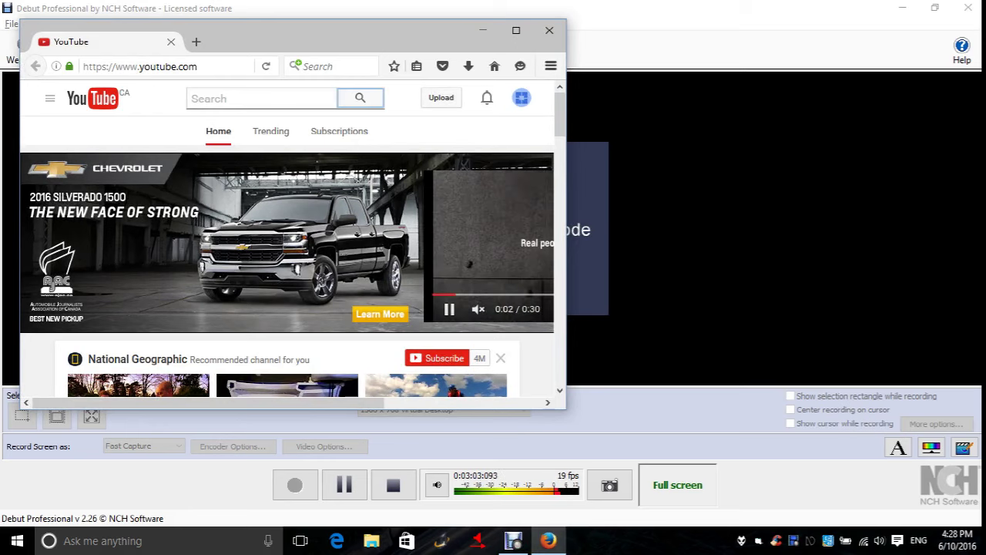
pyautogui.click(262, 98)
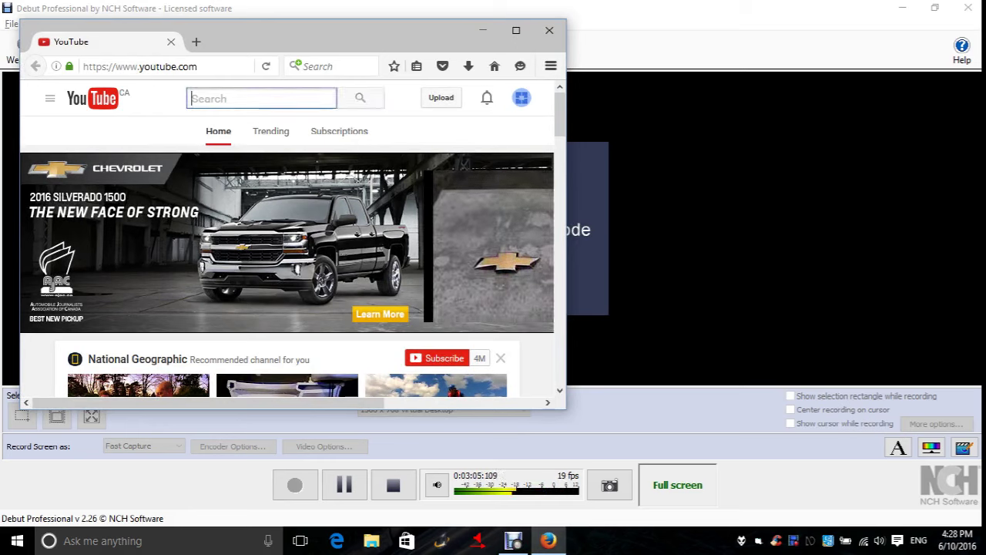
pyautogui.write('Gab')
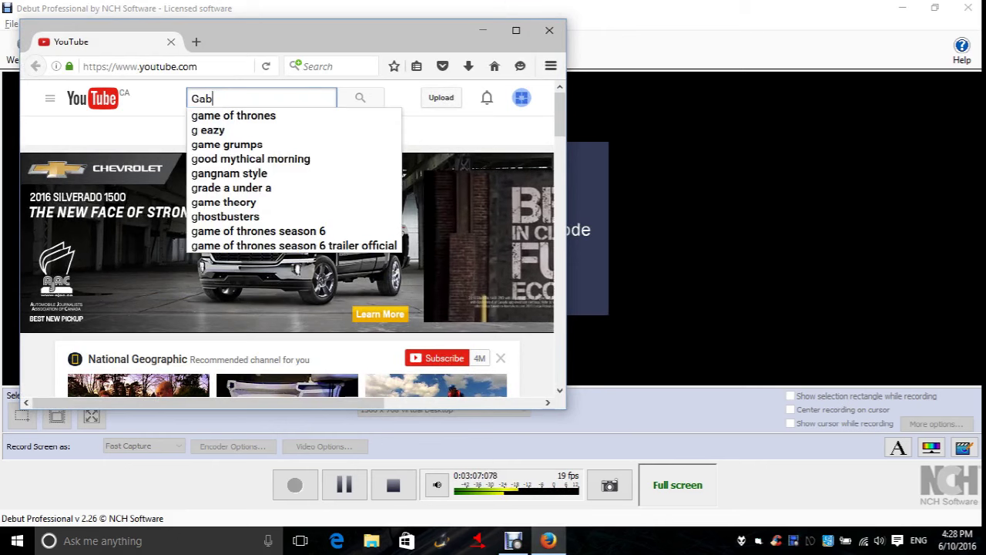
pyautogui.write('rielJO')
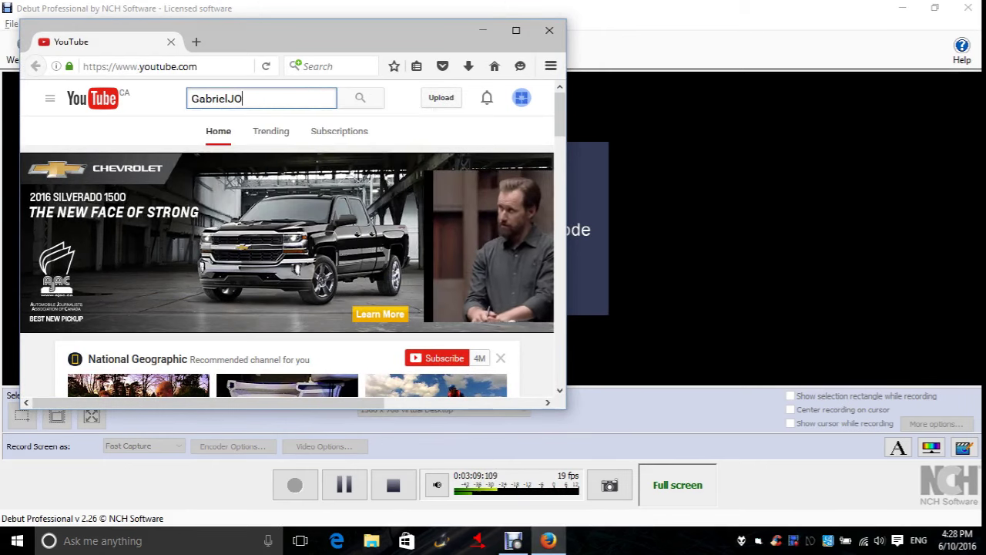
pyautogui.write('Vlogs')
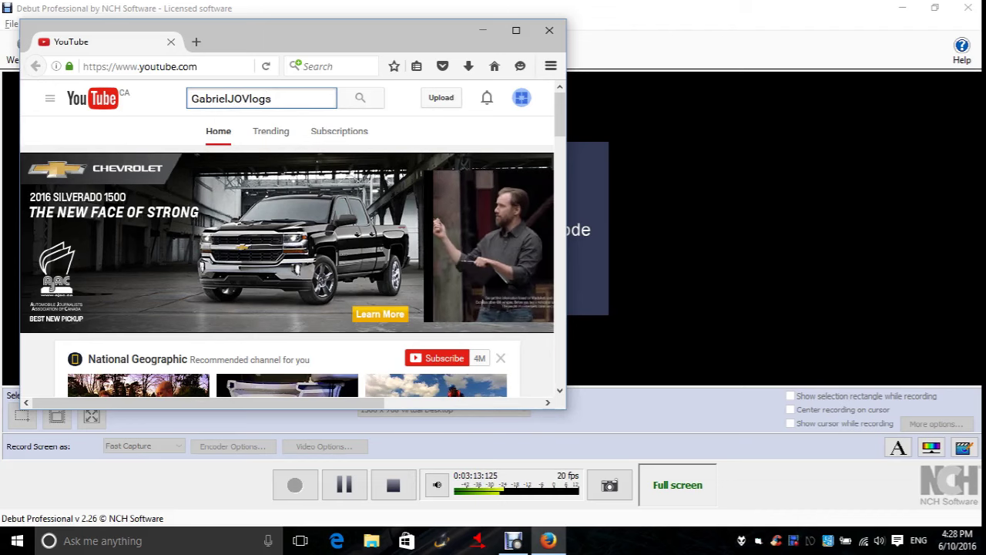
pyautogui.press('Return')
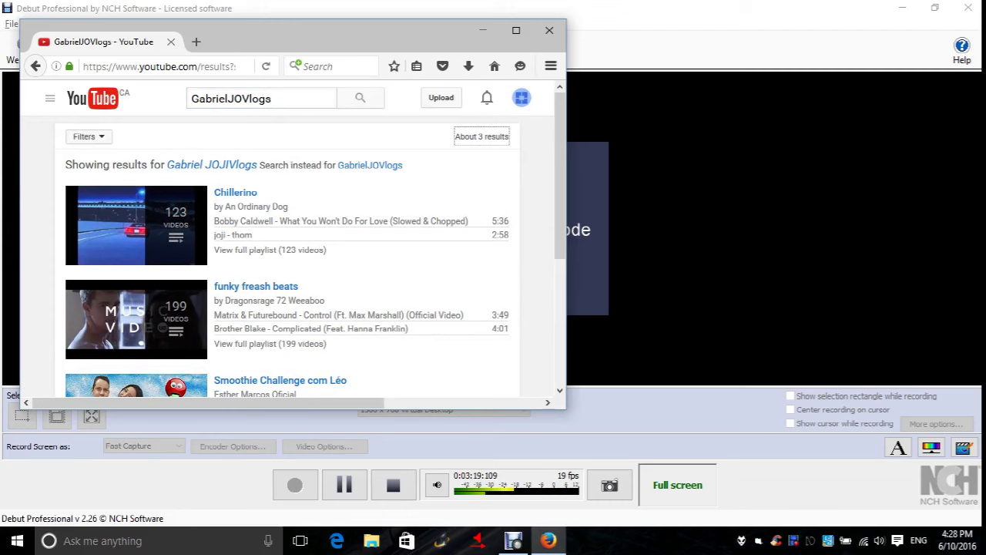
# - Return to the search results and clear the channel name from the YouTube search field
pyautogui.click(483, 30)
pyautogui.hotkey('alt', 'Tab')
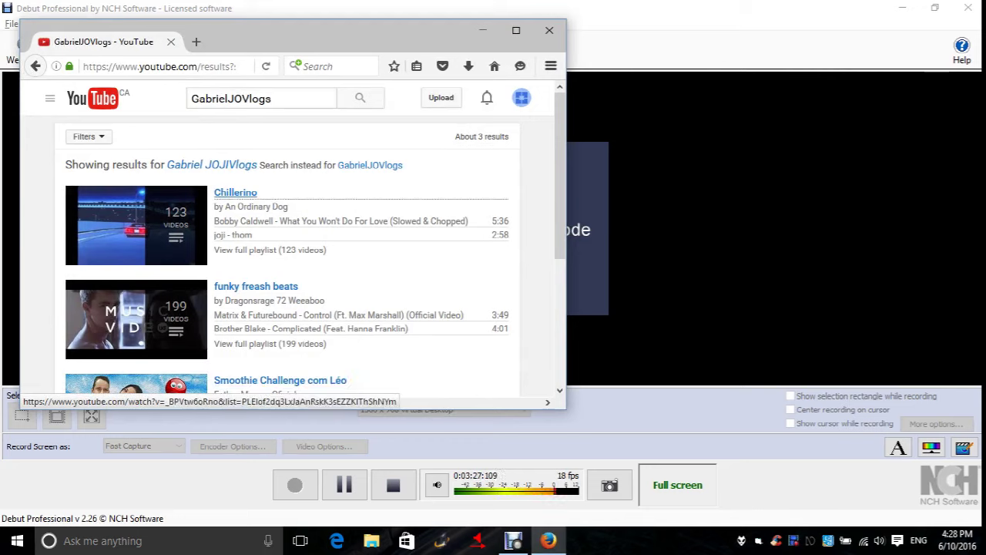
pyautogui.hotkey('shift', 'Tab')
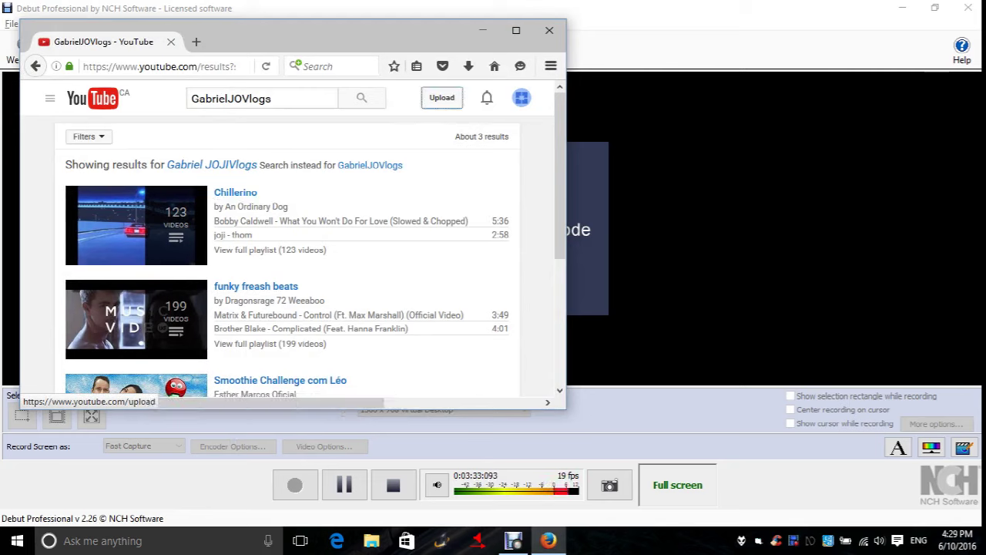
pyautogui.hotkey('shift', 'Tab')
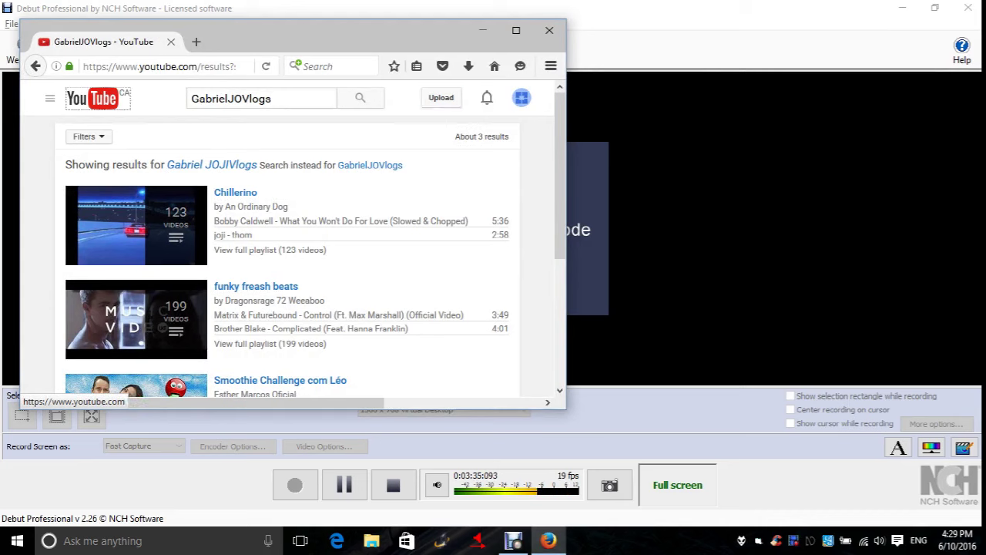
pyautogui.click(274, 99)
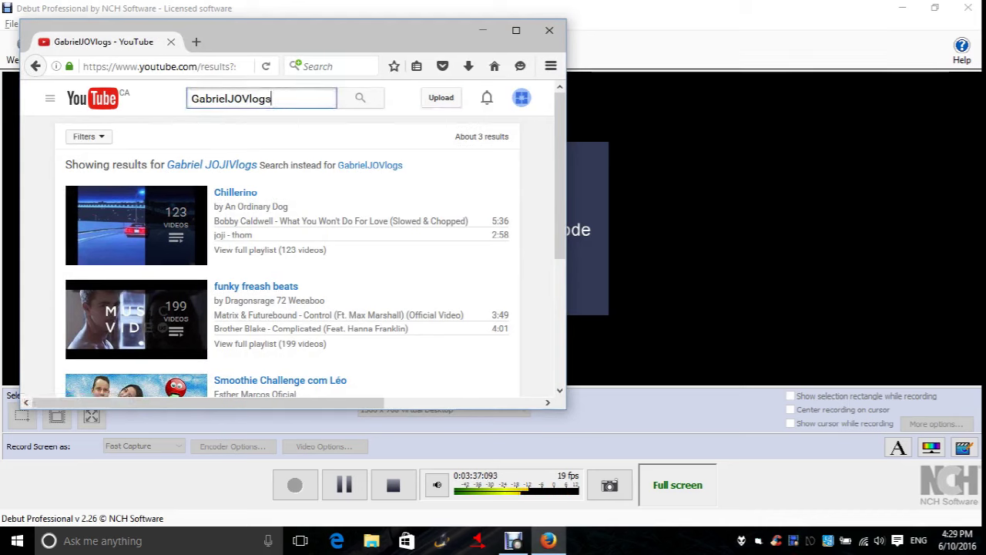
pyautogui.press('BackSpace')
pyautogui.press('BackSpace')
pyautogui.press('BackSpace')
pyautogui.press('BackSpace')
pyautogui.write('l')
pyautogui.hotkey('ctrl', 'a')
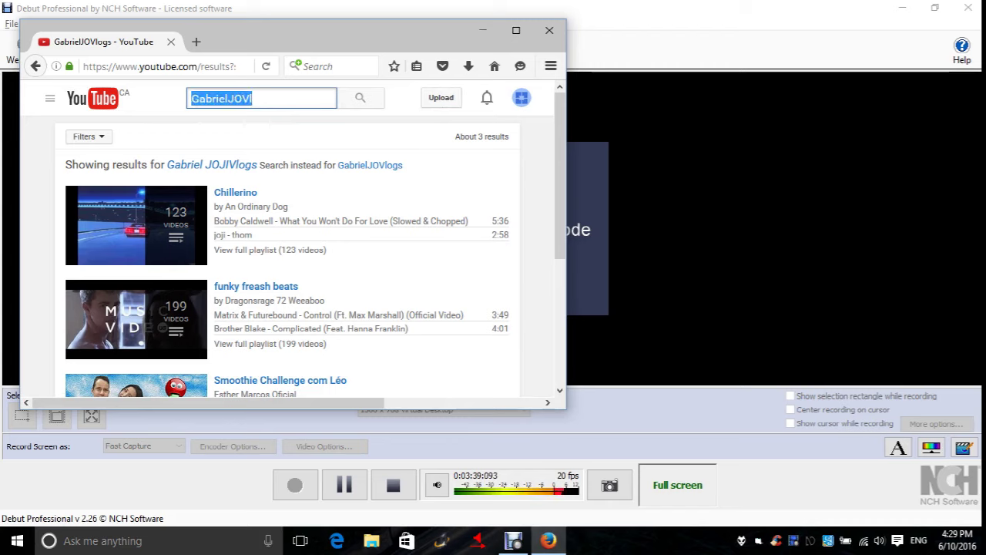
pyautogui.press('BackSpace')
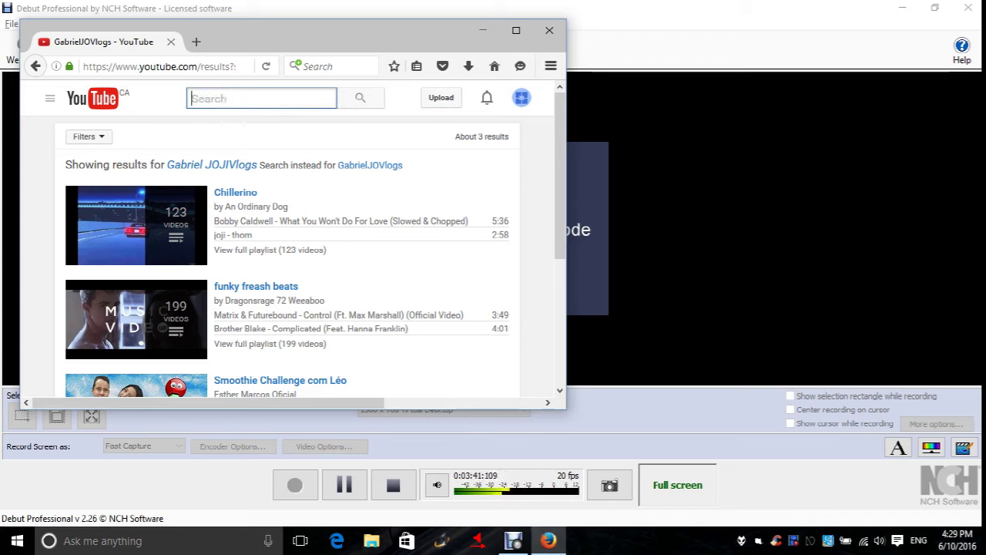
# - Open the YouTube settings for the new vlog channel from the signed-in account's options
pyautogui.press('Tab')
pyautogui.press('Tab')
pyautogui.press('Tab')
pyautogui.press('Tab')
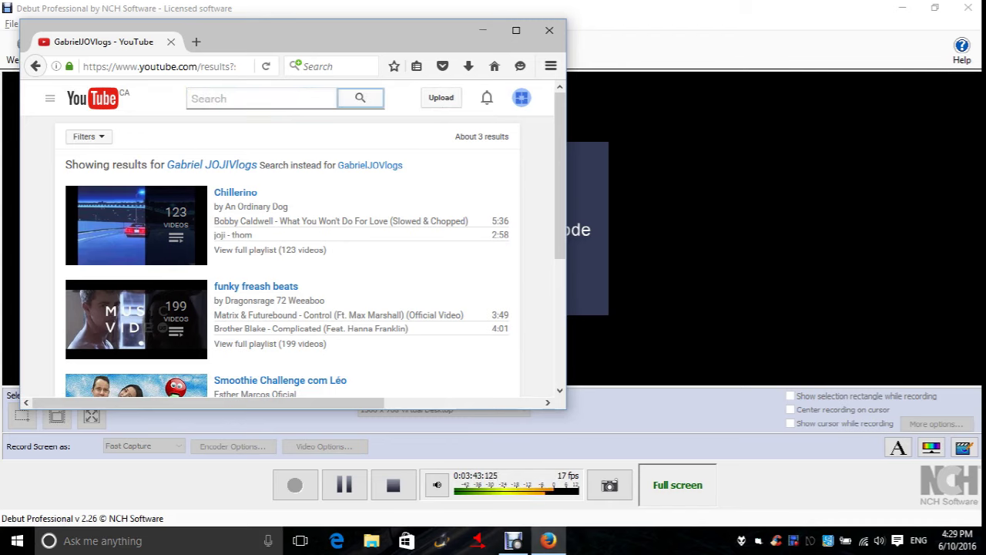
pyautogui.hotkey('shift', 'Tab')
pyautogui.press('Return')
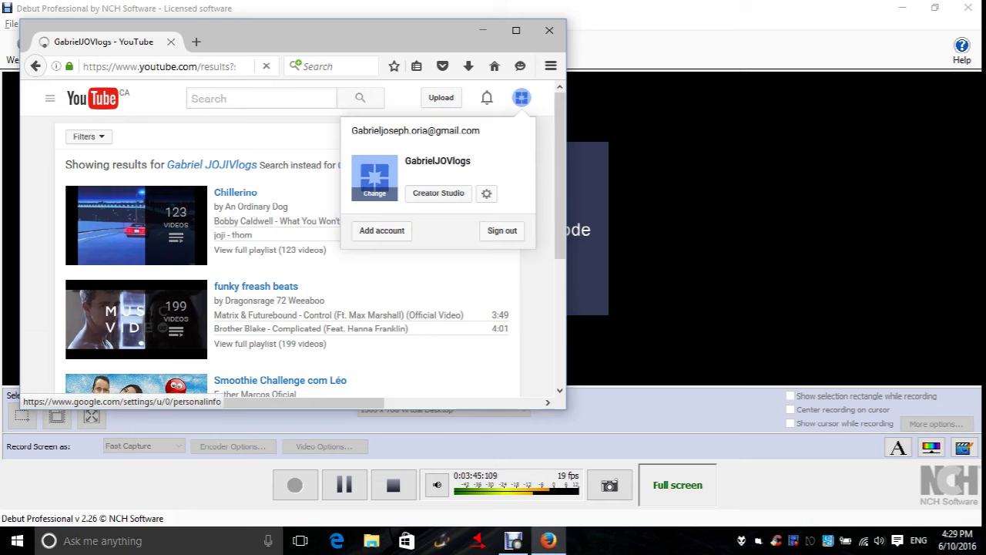
pyautogui.press('Tab')
pyautogui.press('Tab')
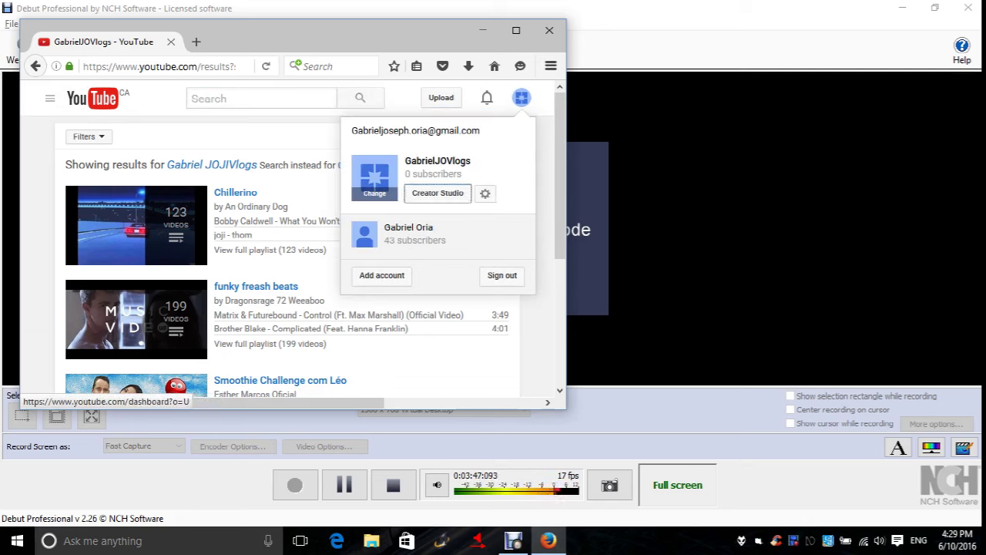
pyautogui.press('Tab')
pyautogui.press('Return')
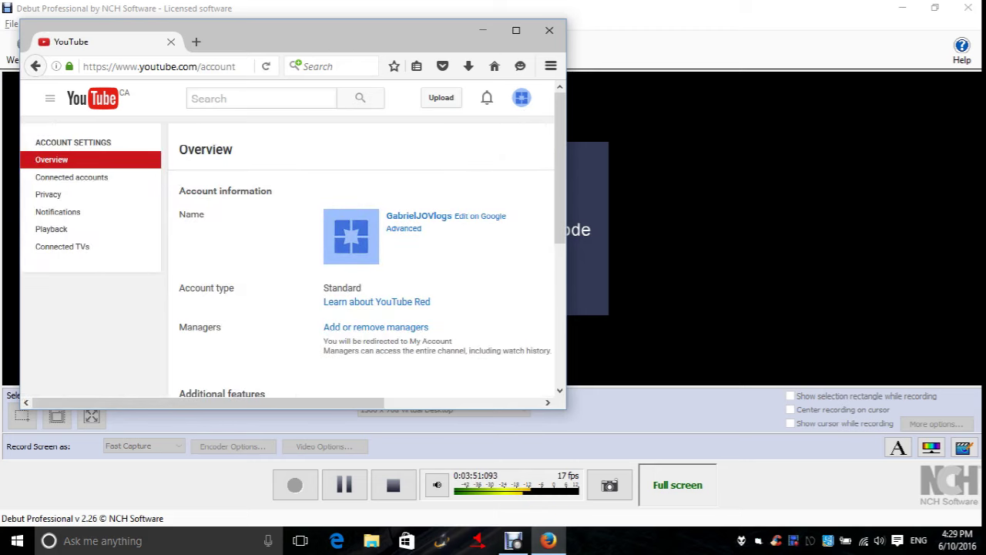
# - Copy the link location of the new channel from its picture in the overview's account information
pyautogui.press('Tab')
pyautogui.press('Tab')
pyautogui.press('Tab')
pyautogui.press('Tab')
pyautogui.press('Tab')
pyautogui.press('Tab')
pyautogui.press('Tab')
pyautogui.press('Tab')
pyautogui.press('Tab')
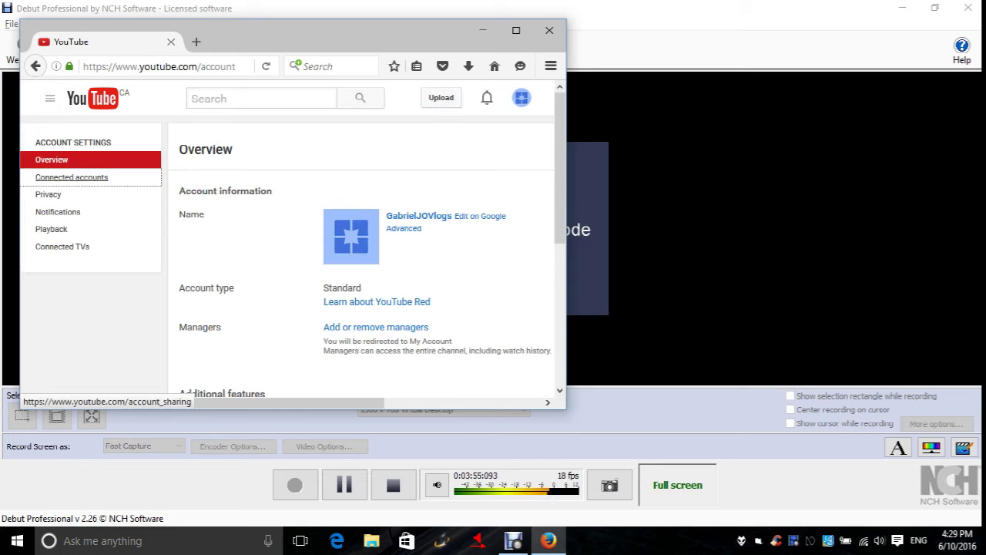
pyautogui.hotkey('shift', 'Tab')
pyautogui.press('Tab')
pyautogui.press('Tab')
pyautogui.press('Tab')
pyautogui.press('Tab')
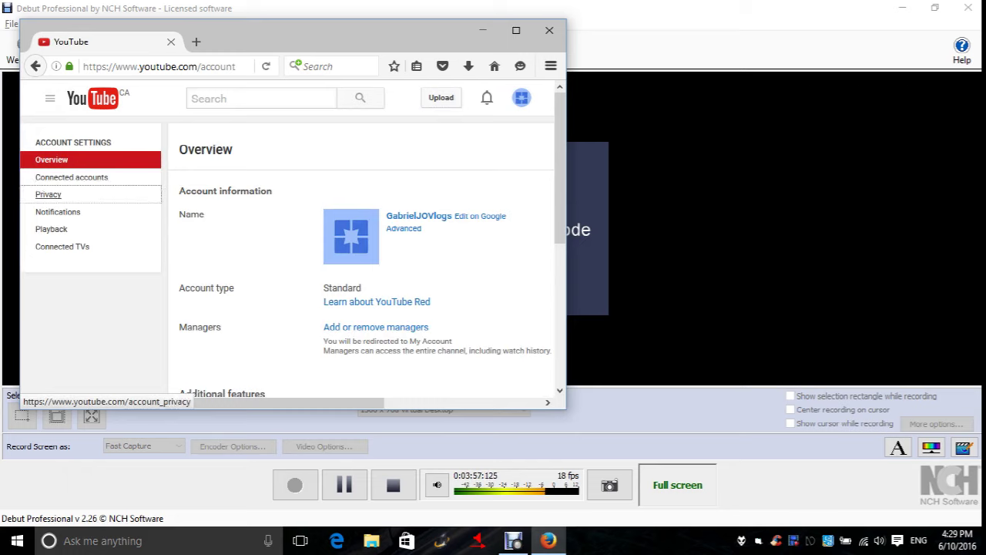
pyautogui.press('Tab')
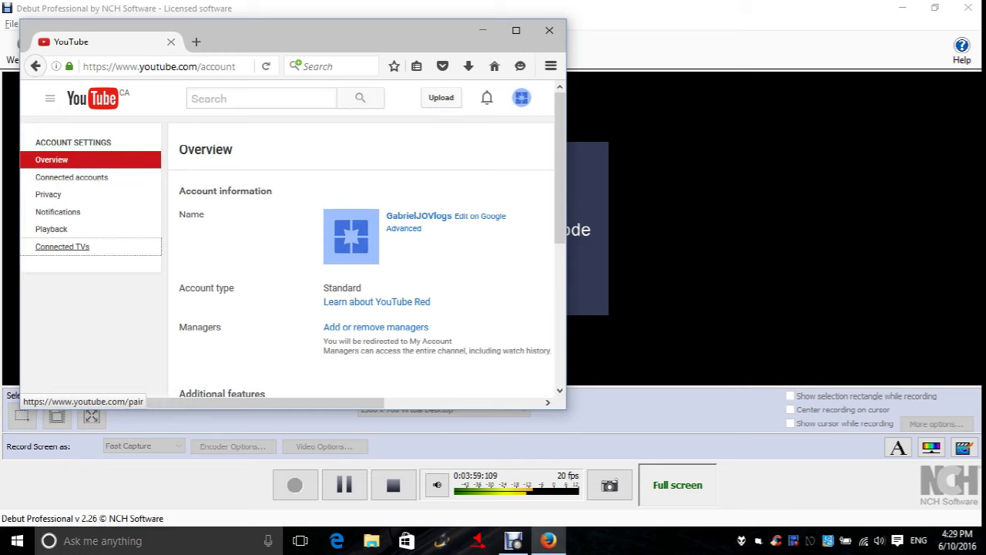
pyautogui.press('Tab')
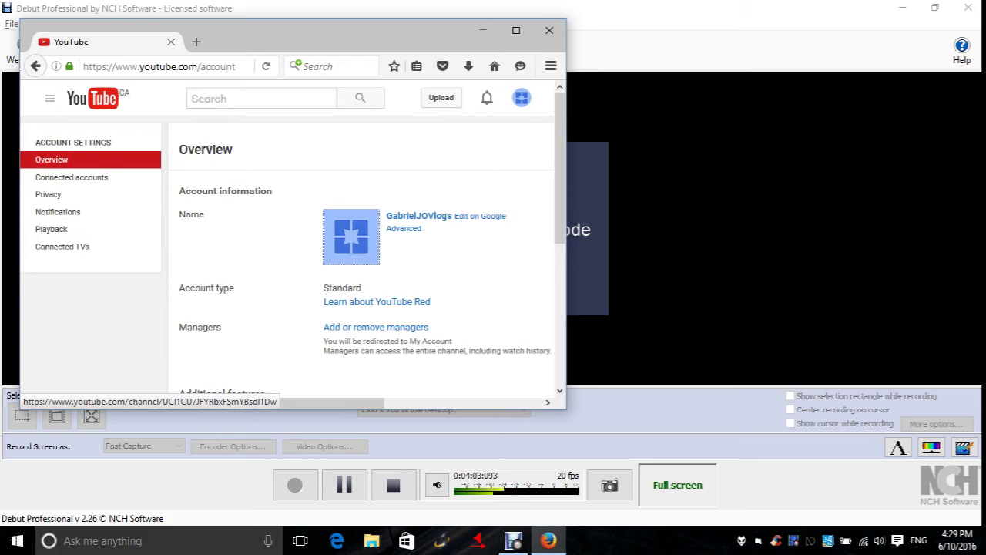
pyautogui.hotkey('shift', 'F10')
pyautogui.press('Down')
pyautogui.press('Down')
pyautogui.press('Down')
pyautogui.press('Down')
pyautogui.press('Down')
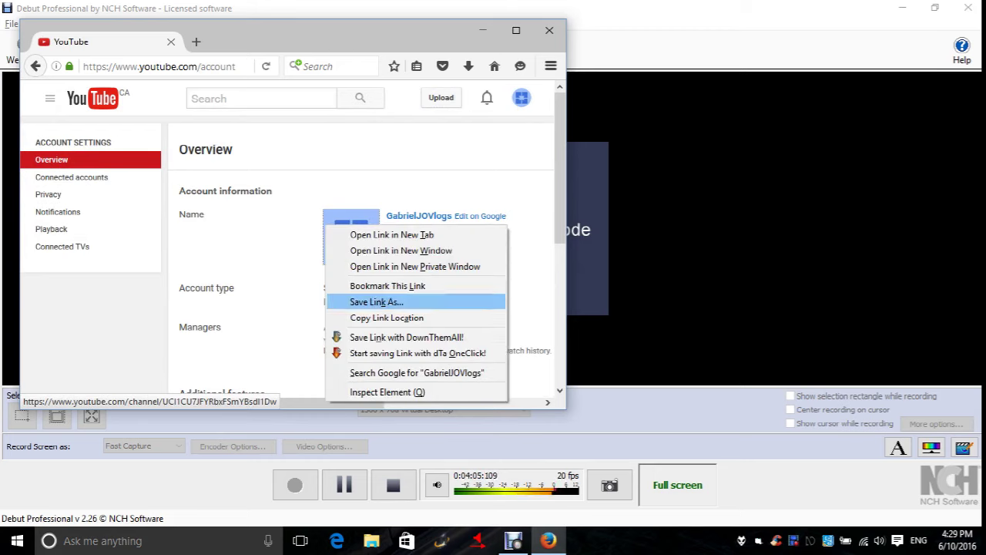
pyautogui.press('Down')
pyautogui.press('Down')
pyautogui.press('Up')
pyautogui.press('Return')
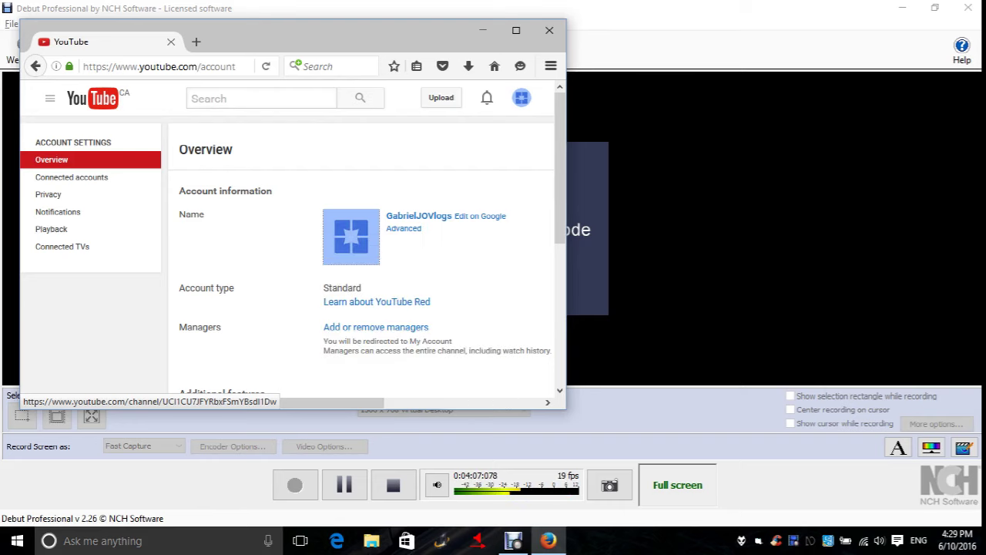
# - Close the browser, paste the copied channel link into a new Notepad document to check it, and close Notepad without saving
pyautogui.hotkey('alt', 'F4')
pyautogui.press('super+r')
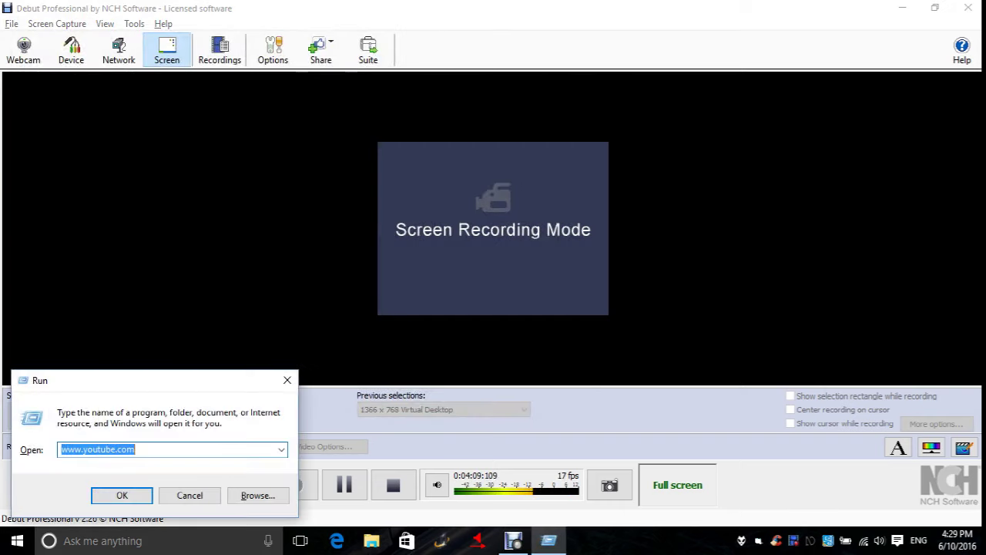
pyautogui.write('notepad')
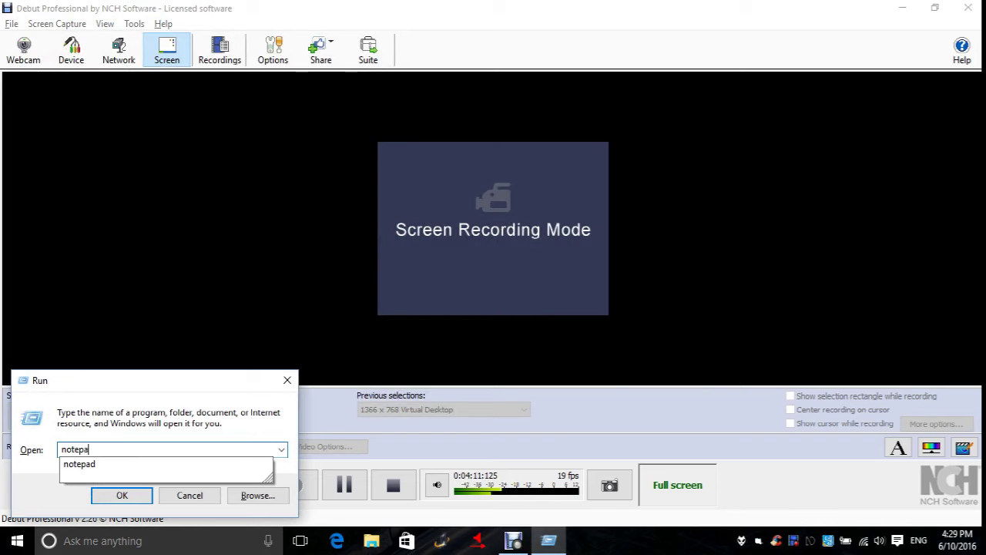
pyautogui.press('Return')
pyautogui.hotkey('ctrl', 'v')
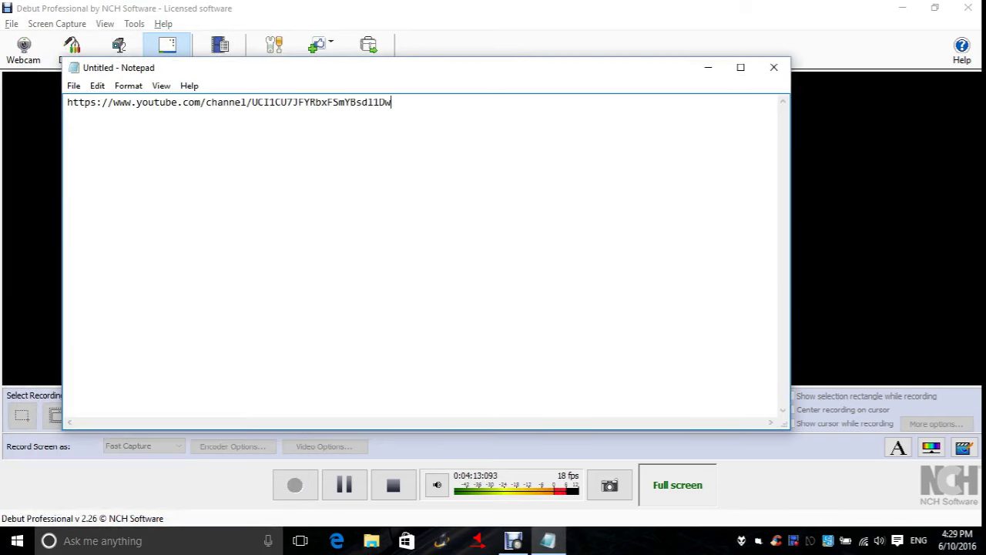
pyautogui.press('Left')
pyautogui.press('Left')
pyautogui.hotkey('alt', 'F4')
pyautogui.press('Right')
pyautogui.press('Return')
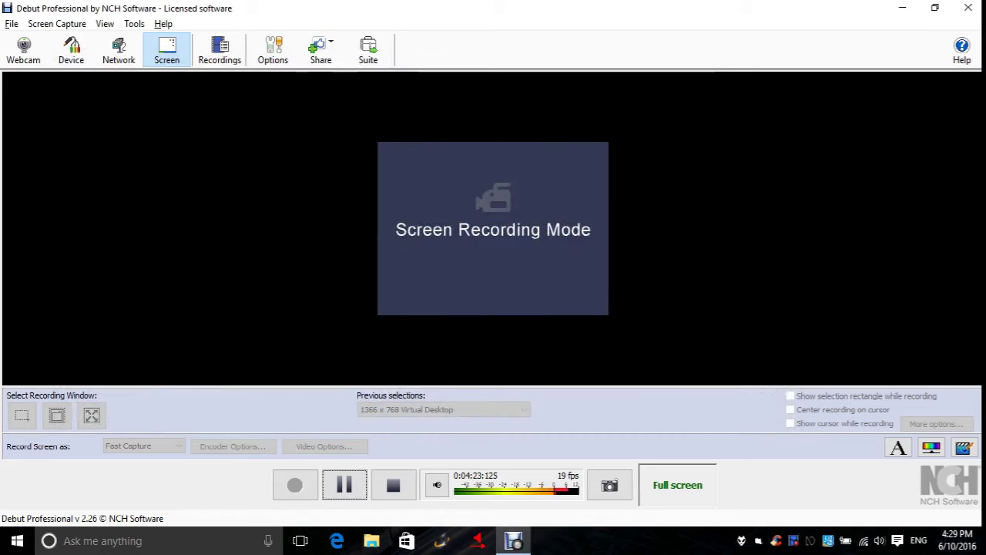
# - Open the copied channel link from Windows Run, look over the new channel's page in Firefox, and close the browser
pyautogui.press('super+r')
pyautogui.hotkey('ctrl', 'v')
pyautogui.press('Return')
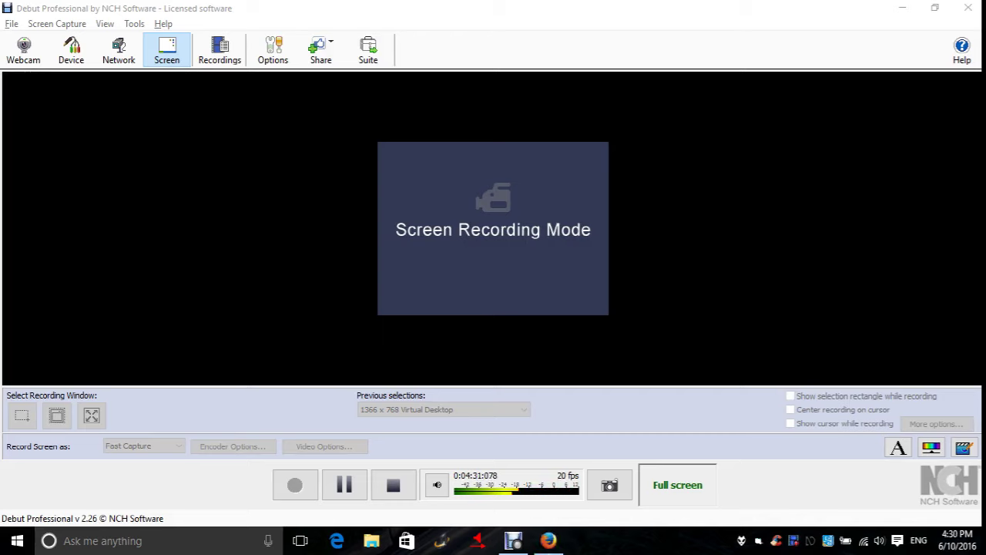
pyautogui.hotkey('alt', 'Tab')
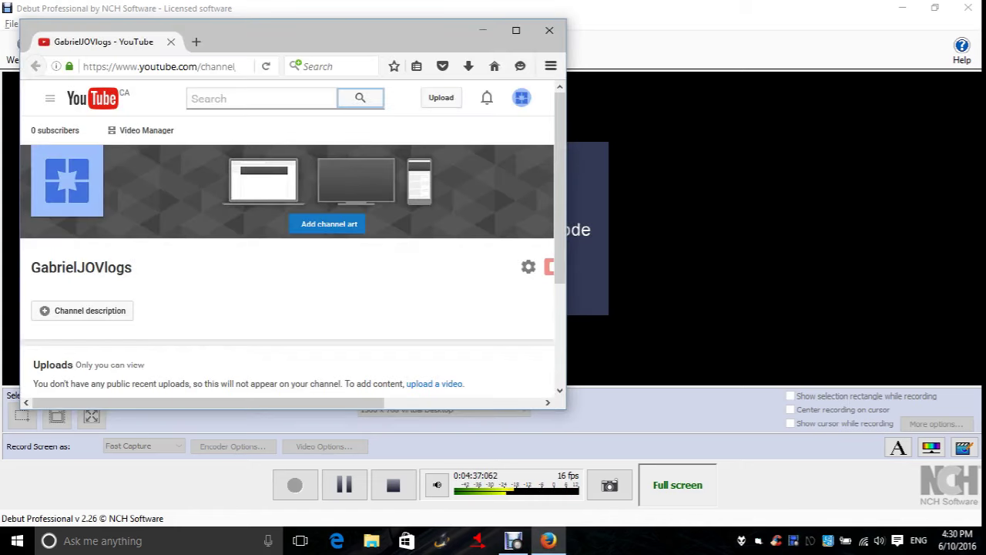
pyautogui.press('Tab')
pyautogui.press('Tab')
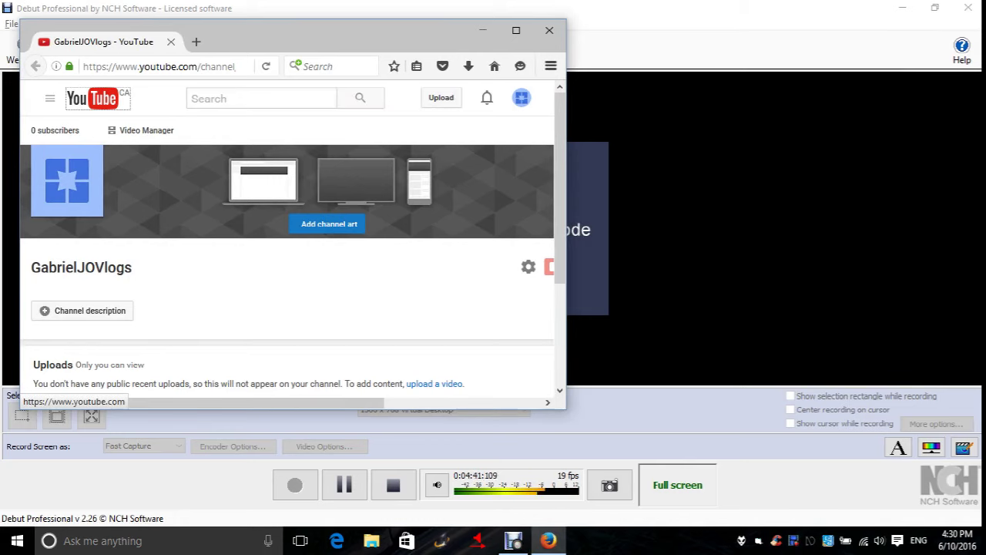
pyautogui.press('Tab')
pyautogui.press('Tab')
pyautogui.press('Tab')
pyautogui.hotkey('alt', 'F4')
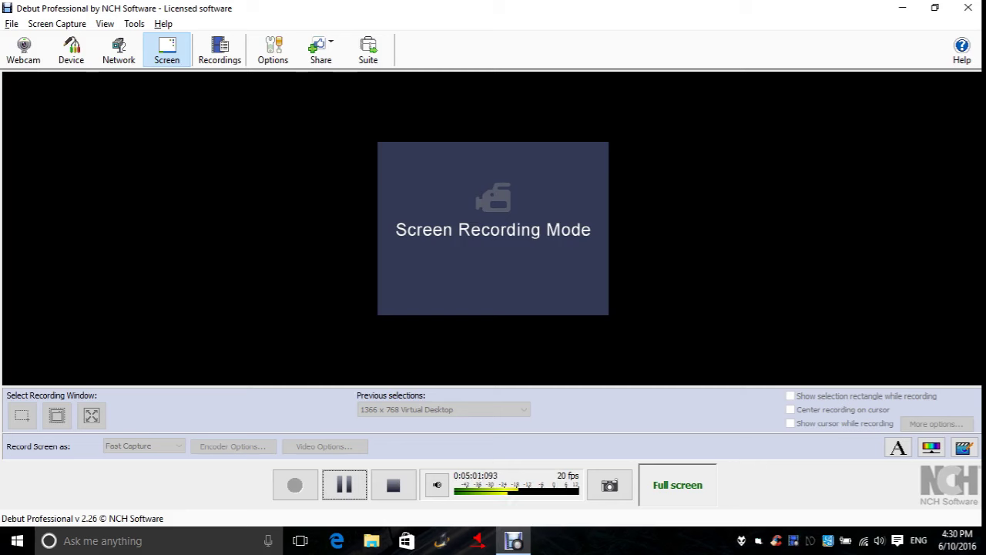
pyautogui.press('super+d')
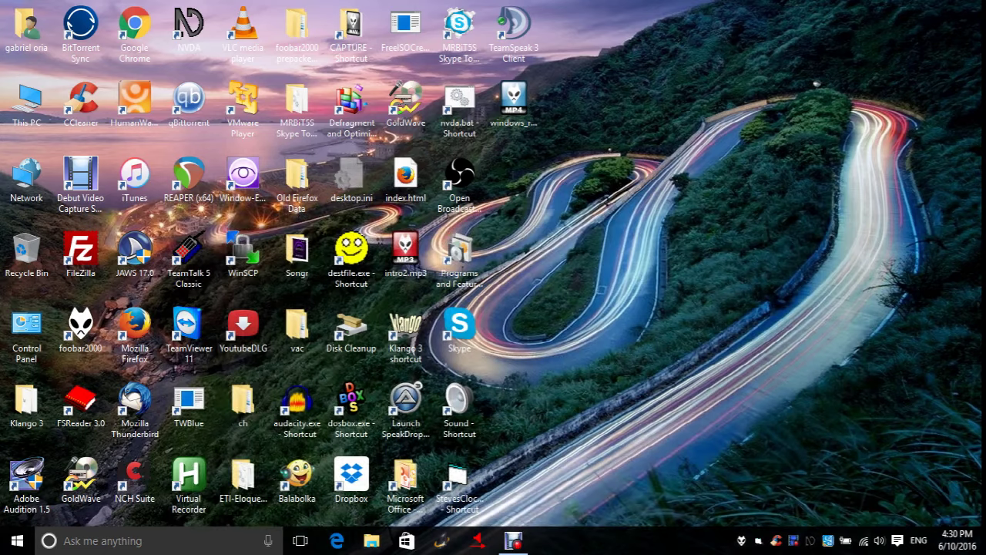
pyautogui.press('super+d')
pyautogui.press('super+r')
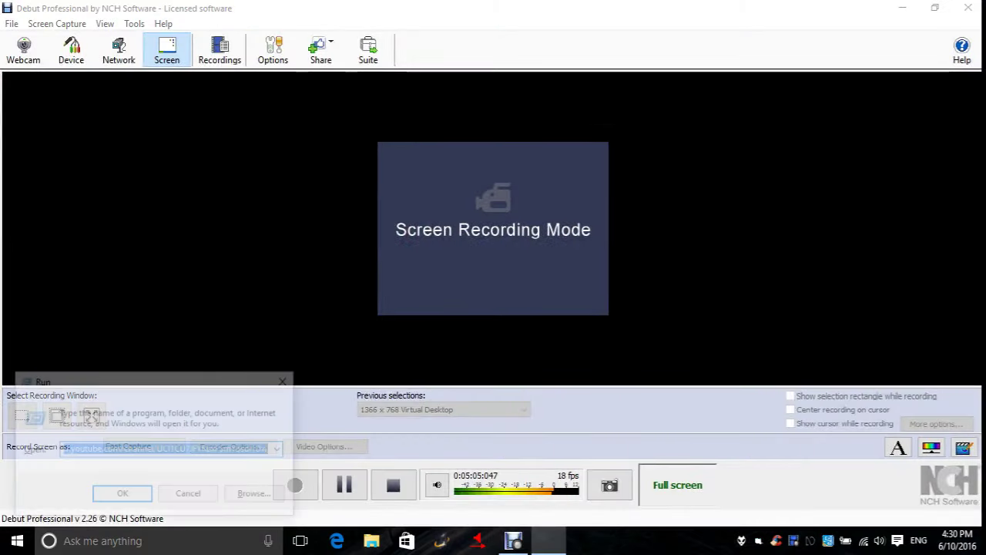
pyautogui.write('www.youtub')
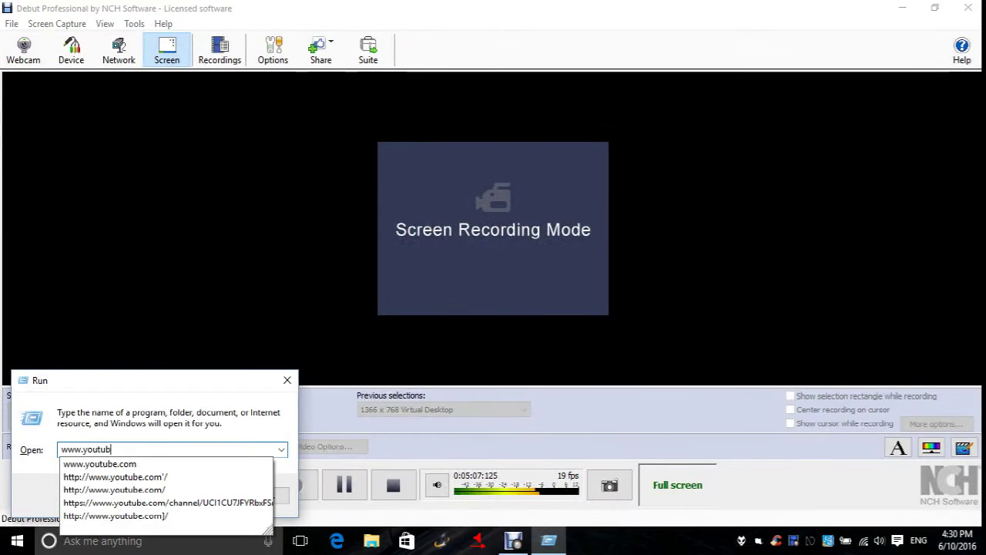
pyautogui.write('e.com')
pyautogui.press('Return')
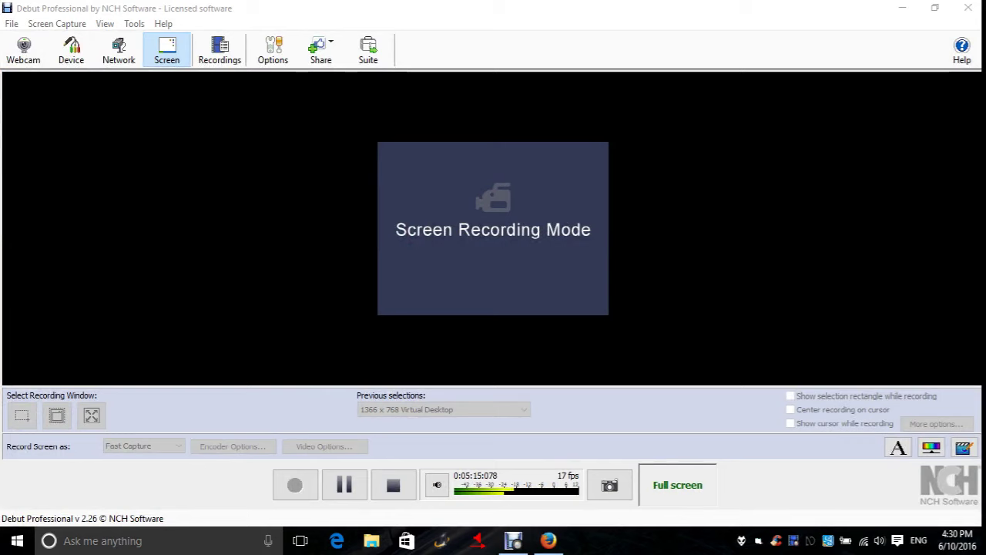
pyautogui.hotkey('alt', 'Tab')
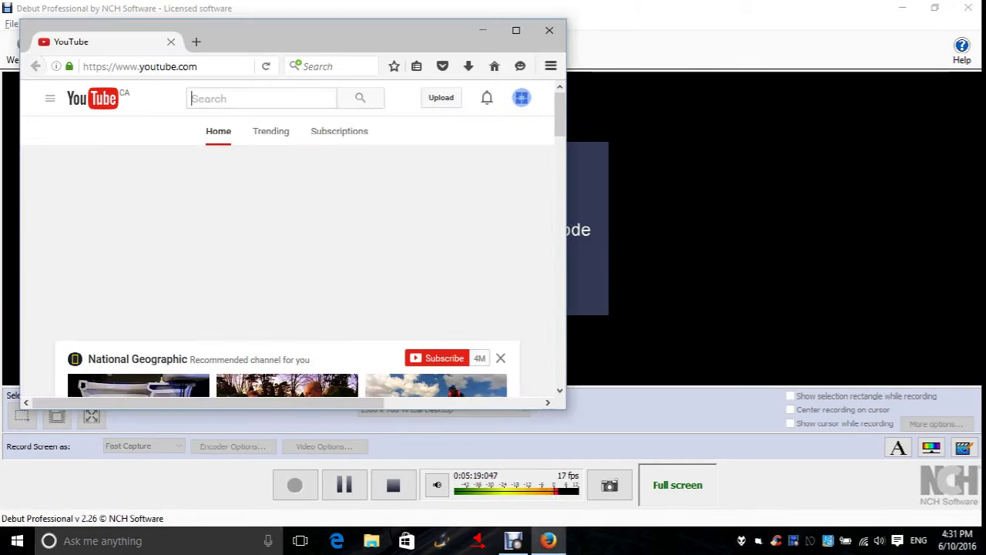
pyautogui.press('super+d')
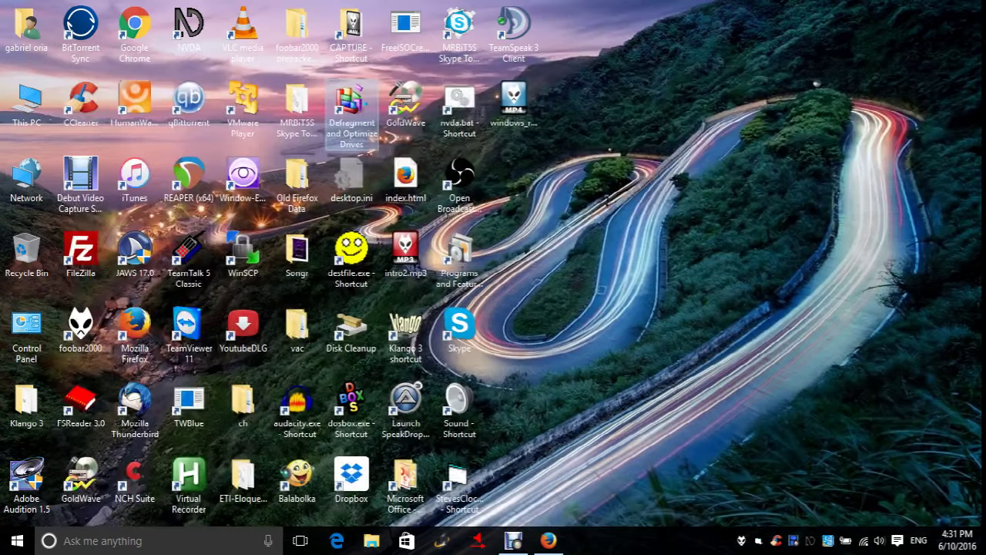
pyautogui.hotkey('alt', 'Tab')
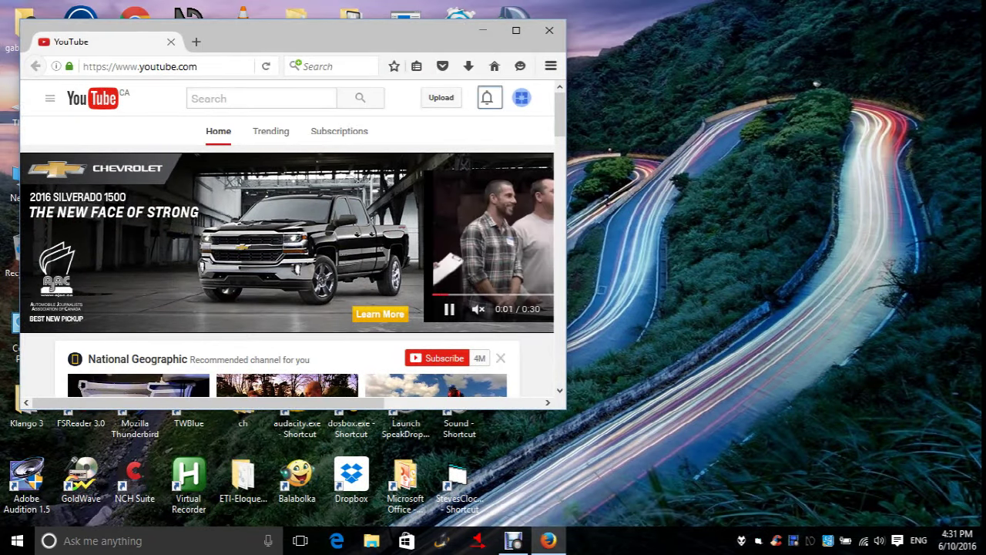
# - Open the YouTube settings for the vlog channel from the signed-in account's options
pyautogui.click(521, 97)
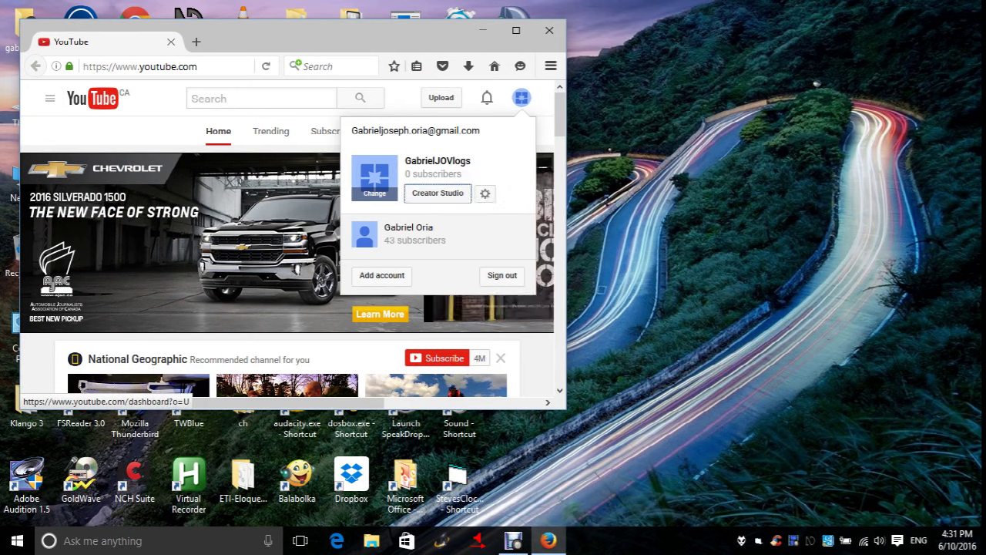
pyautogui.press('Tab')
pyautogui.press('Return')
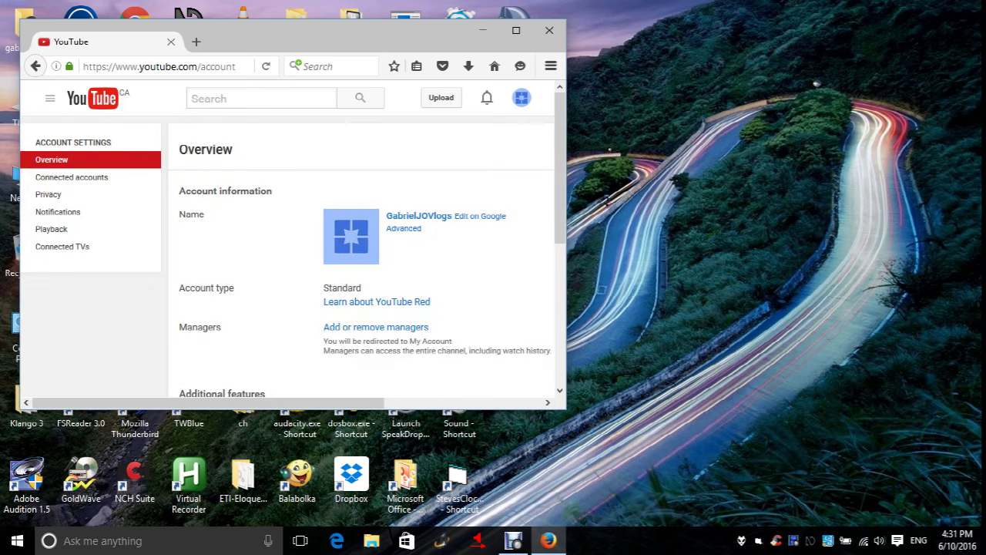
# - Open the Advanced settings of the vlog channel from the overview's account information
pyautogui.press('Tab')
pyautogui.press('Tab')
pyautogui.press('Tab')
pyautogui.press('Tab')
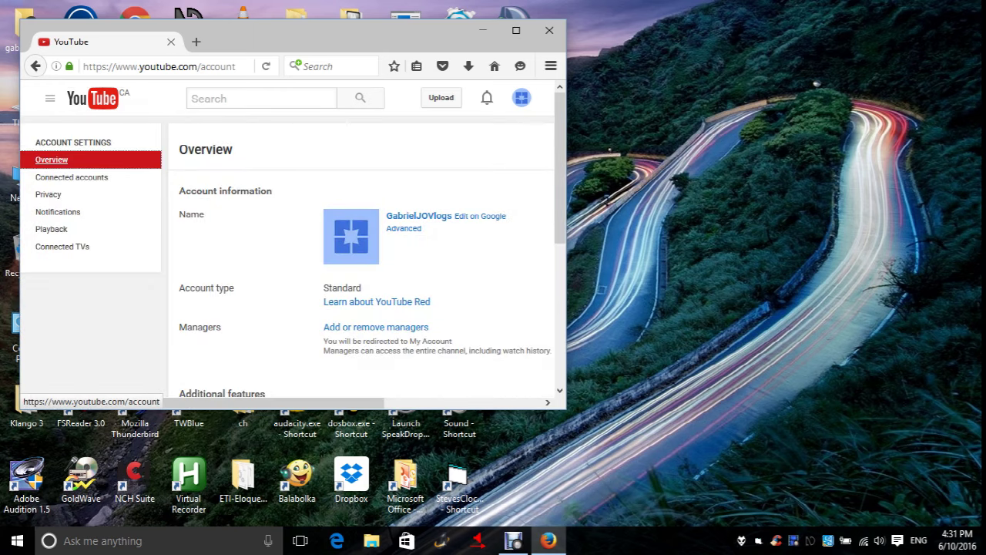
pyautogui.press('Tab')
pyautogui.press('Tab')
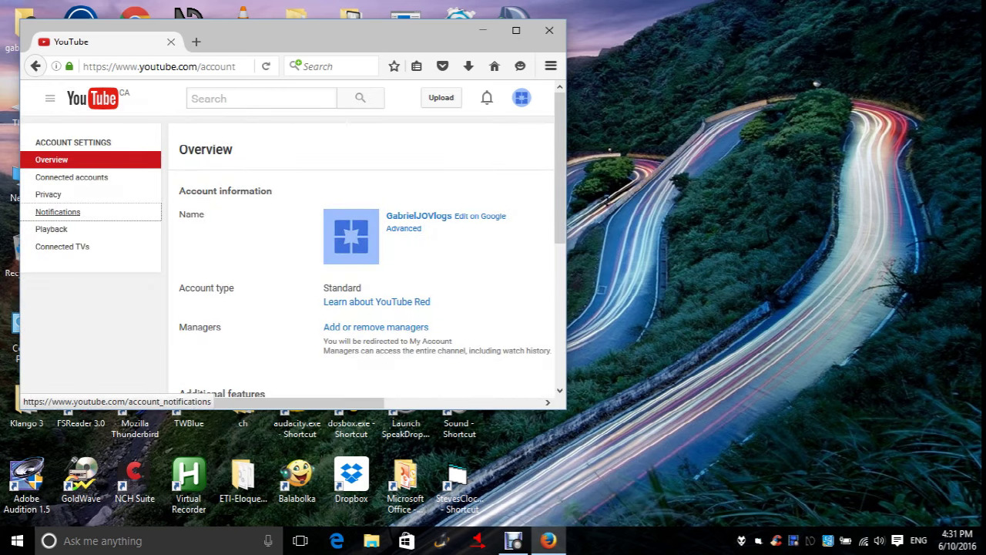
pyautogui.press('Tab')
pyautogui.press('Tab')
pyautogui.press('Tab')
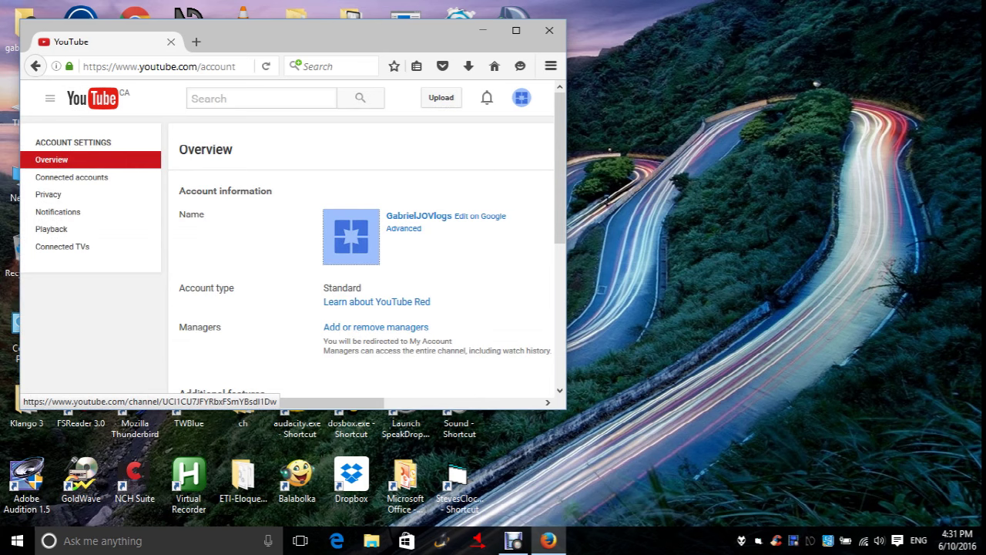
pyautogui.press('Tab')
pyautogui.press('Tab')
pyautogui.press('Tab')
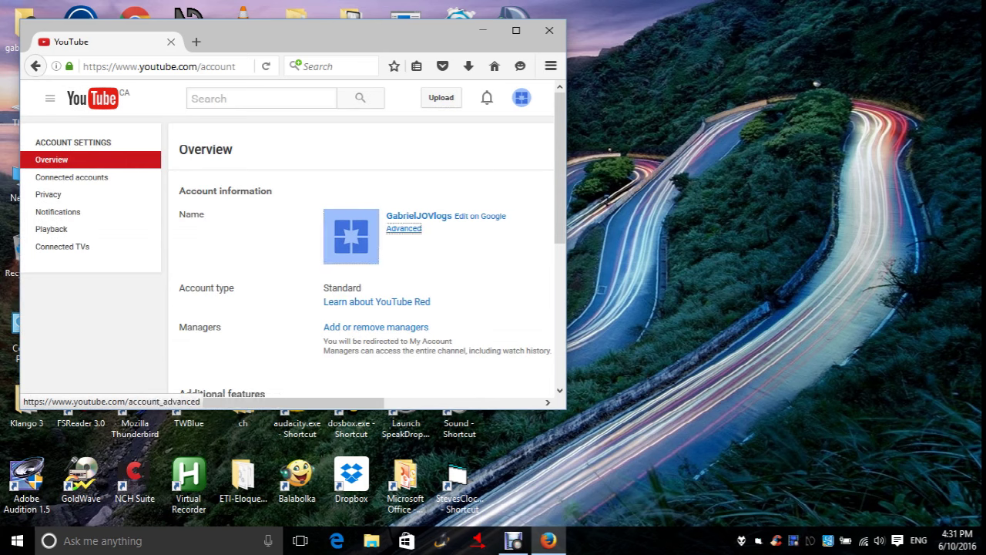
pyautogui.press('Return')
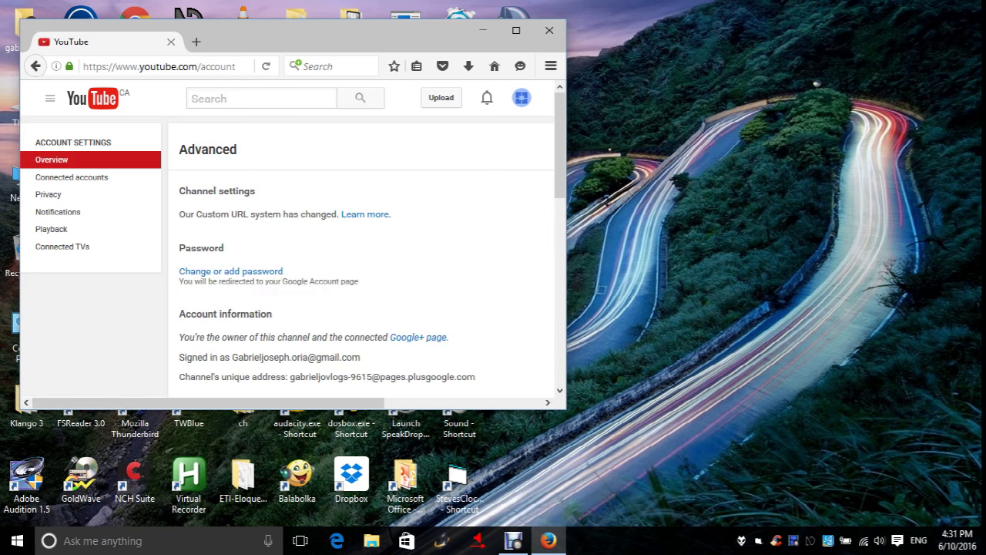
# - Look through the Advanced page, from the account settings links to the Google+ page link in the account information
pyautogui.press('Tab')
pyautogui.press('Tab')
pyautogui.press('Tab')
pyautogui.press('Tab')
pyautogui.press('Tab')
pyautogui.press('Tab')
pyautogui.press('Tab')
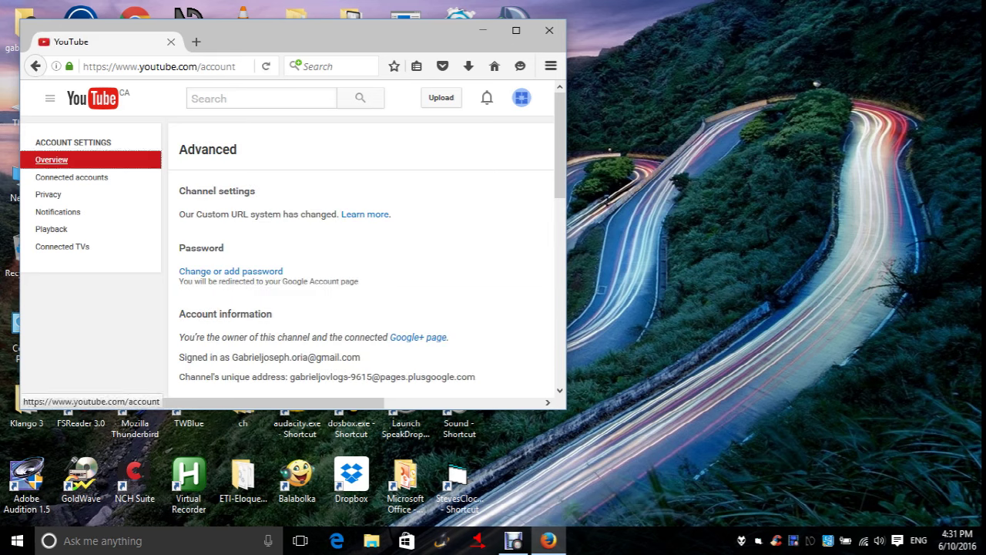
pyautogui.press('Tab')
pyautogui.press('Tab')
pyautogui.press('Tab')
pyautogui.press('Tab')
pyautogui.press('Tab')
pyautogui.press('Tab')
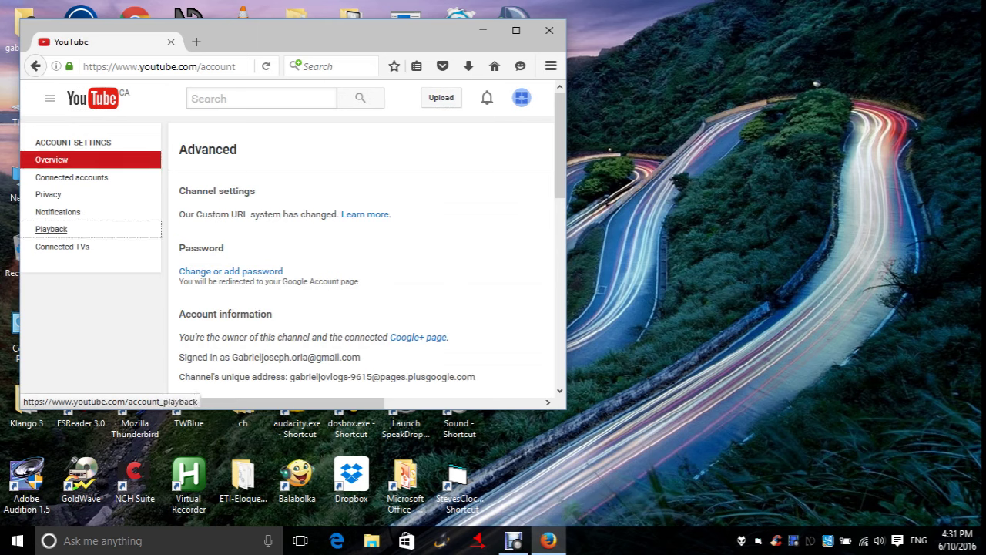
pyautogui.press('Tab')
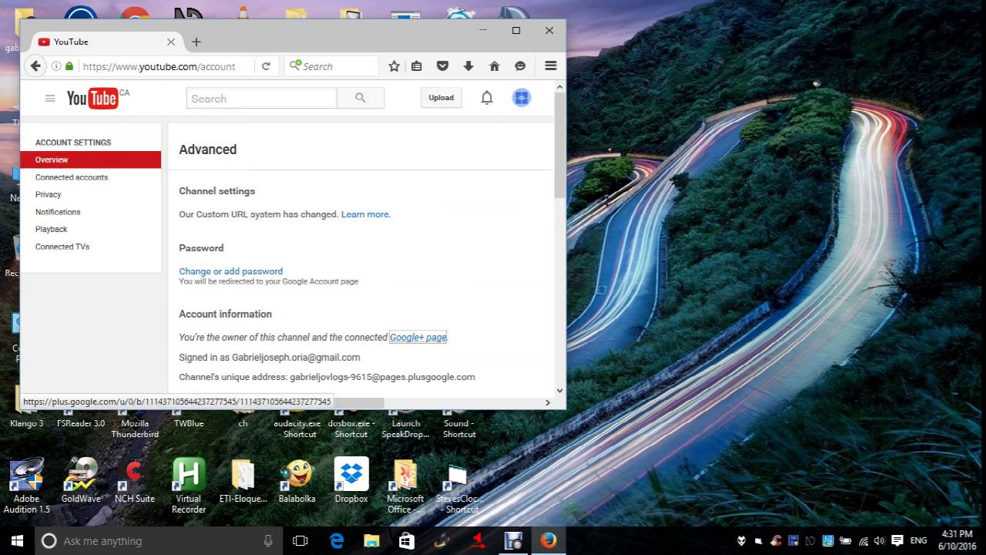
pyautogui.hotkey('shift', 'Tab')
pyautogui.hotkey('shift', 'Tab')
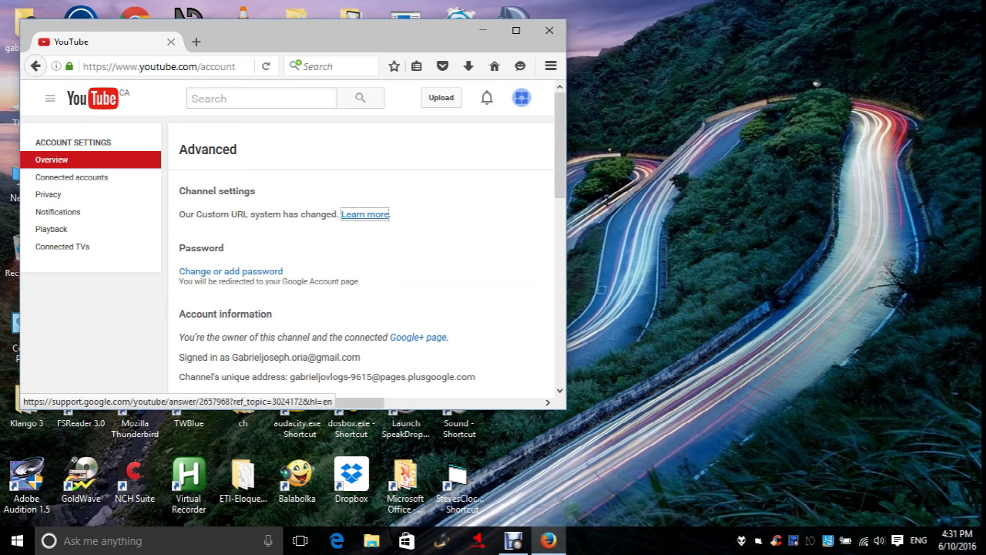
pyautogui.hotkey('shift', 'Tab')
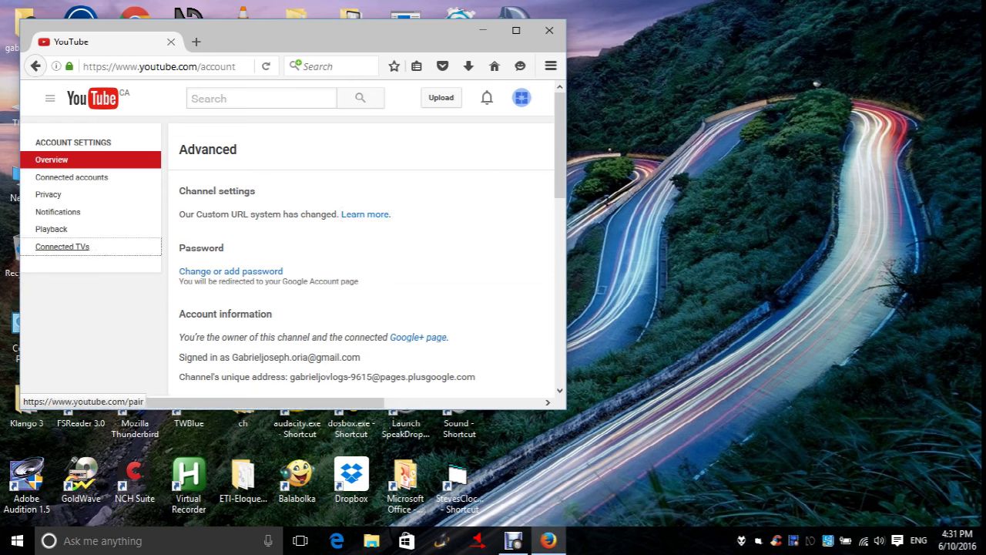
pyautogui.press('Tab')
pyautogui.press('Tab')
pyautogui.press('Tab')
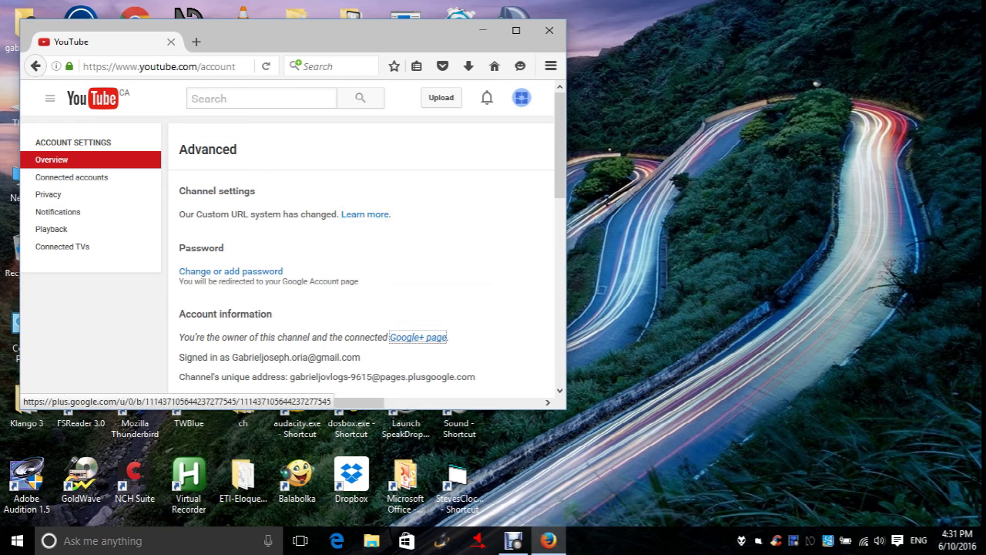
# - Start deleting the vlog channel with the Delete channel option in the Advanced settings
pyautogui.press('Tab')
pyautogui.press('Tab')
pyautogui.press('Tab')
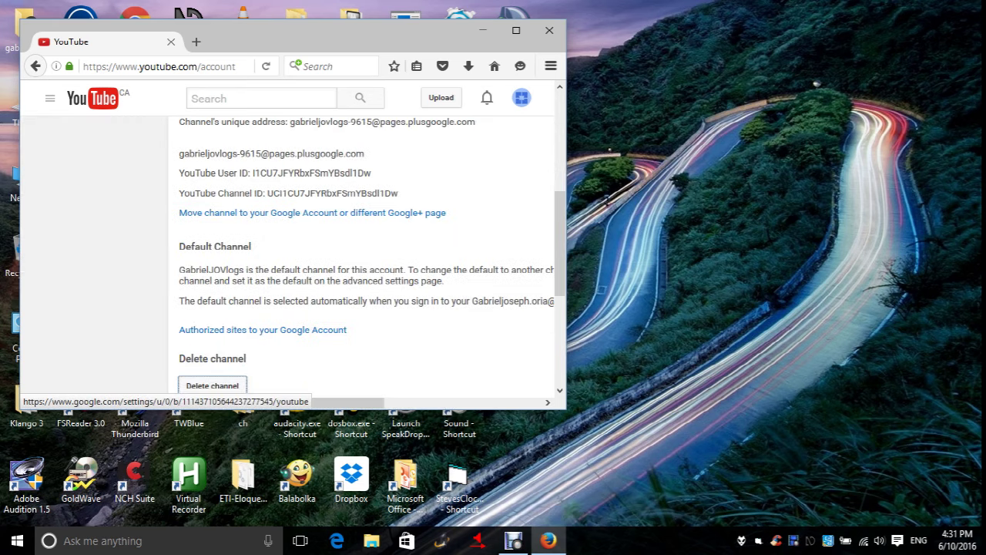
pyautogui.press('Tab')
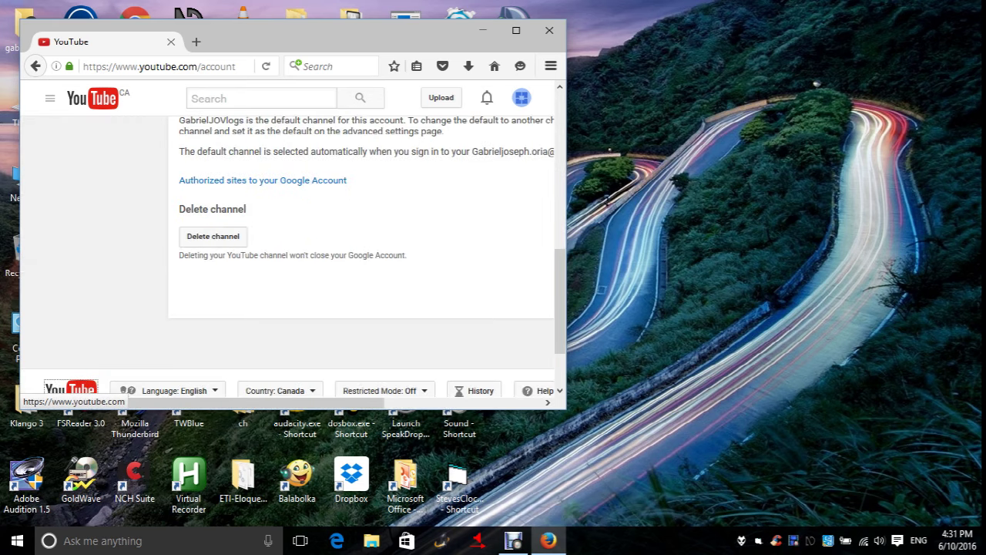
pyautogui.hotkey('shift', 'Tab')
pyautogui.press('Return')
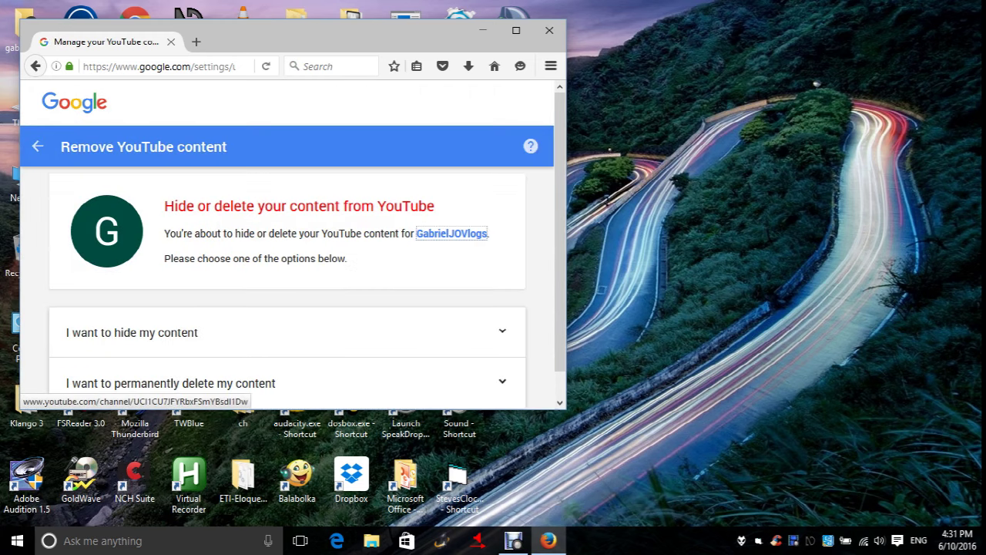
# - Expand the option to permanently delete the channel's content on the Remove YouTube content page
pyautogui.press('Tab')
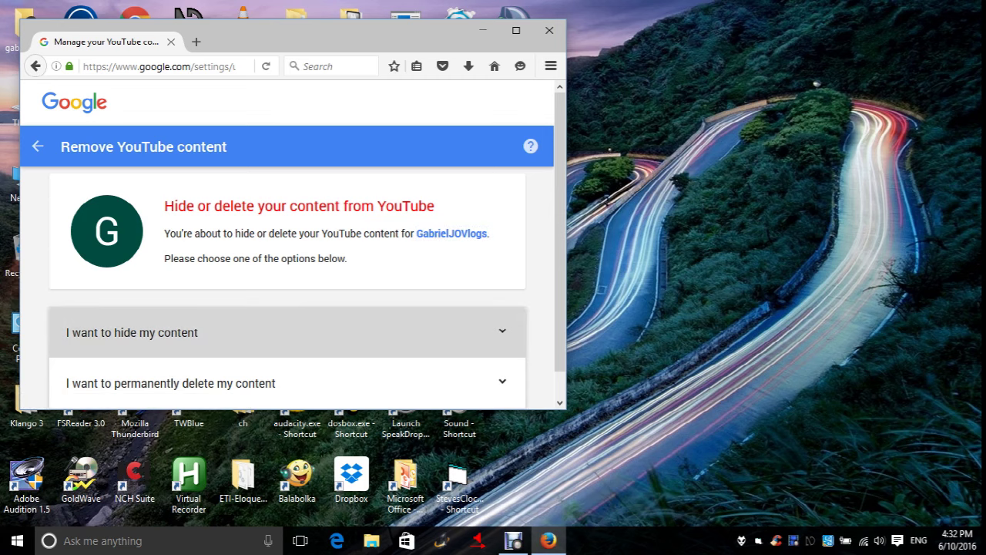
pyautogui.press('Tab')
pyautogui.hotkey('shift', 'Tab')
pyautogui.press('Tab')
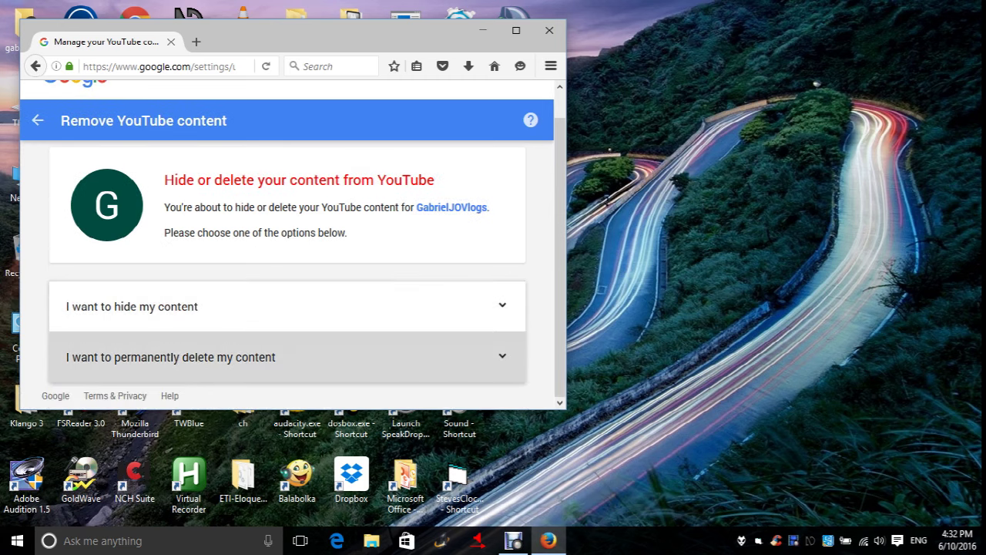
pyautogui.hotkey('shift', 'Tab')
pyautogui.press('Tab')
pyautogui.press('Return')
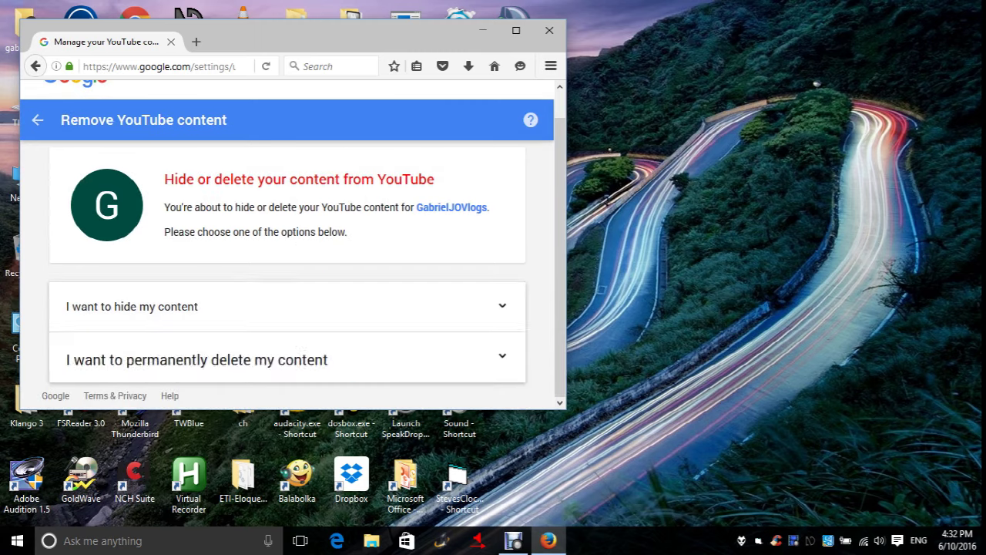
pyautogui.press('Tab')
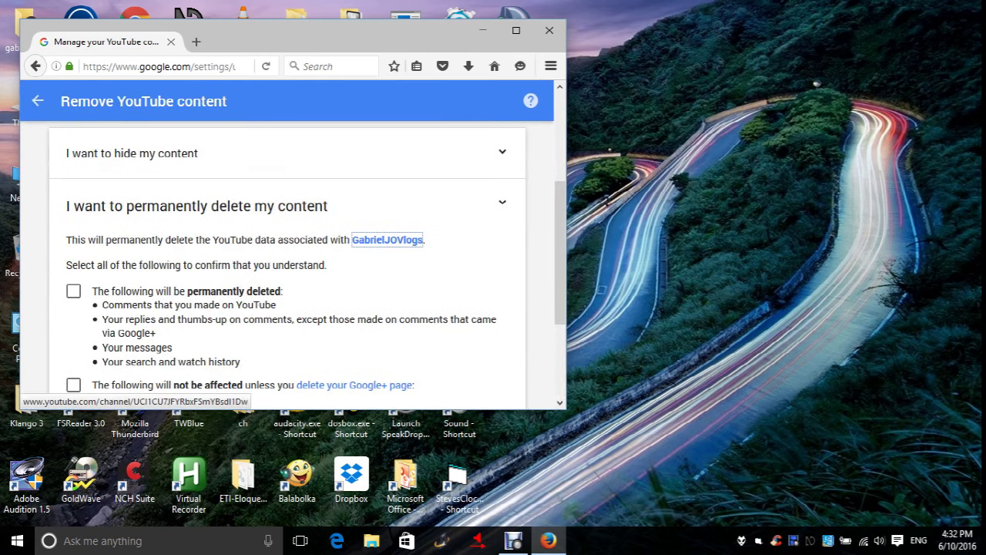
# - Acknowledge both statements about what is and is not deleted, and request deletion of the channel's content
pyautogui.press('Tab')
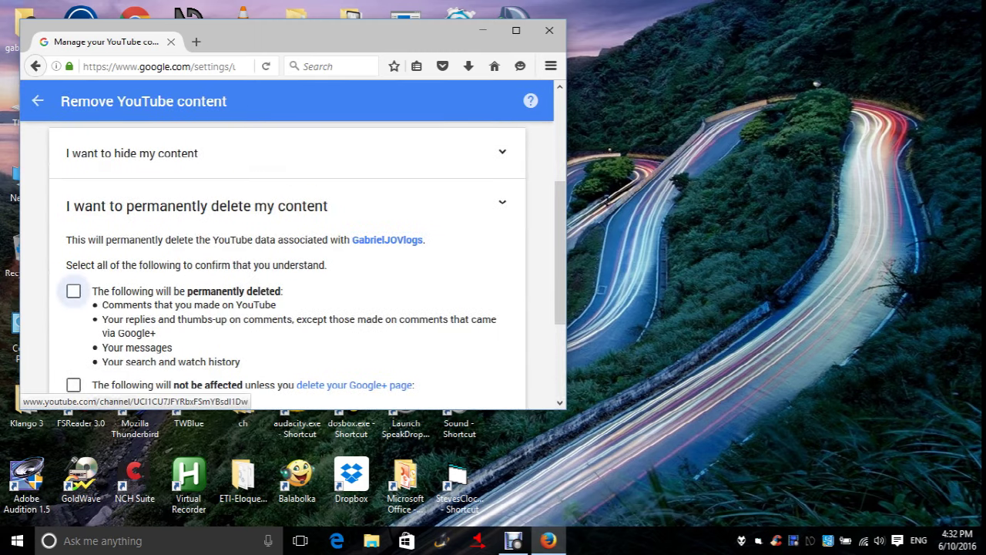
pyautogui.press('space')
pyautogui.press('Tab')
pyautogui.press('space')
pyautogui.press('Tab')
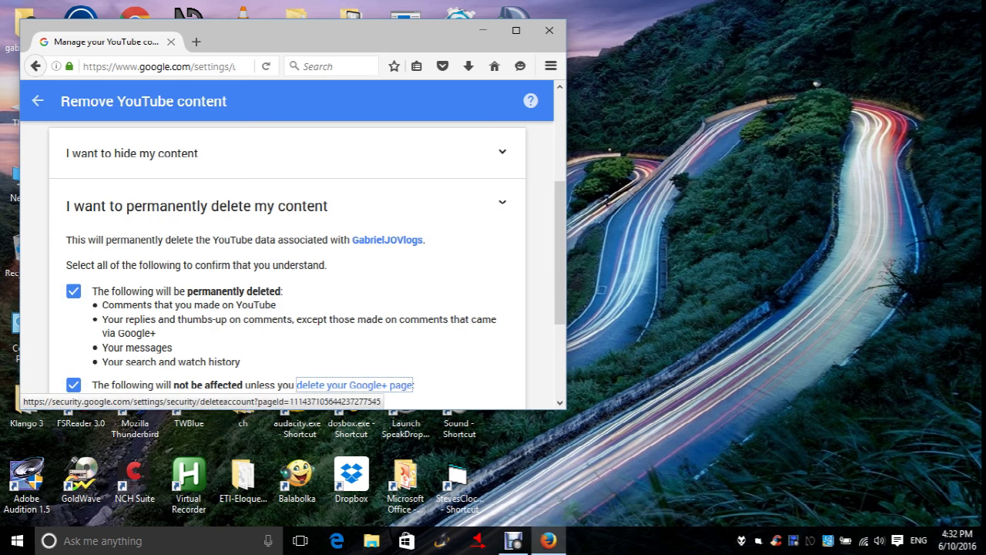
pyautogui.press('Tab')
pyautogui.press('Return')
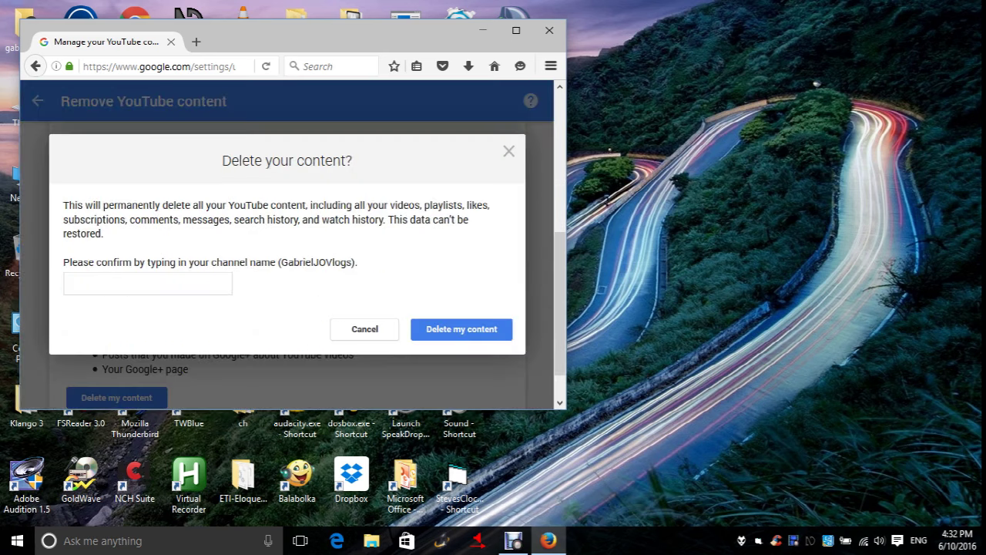
# - Confirm the permanent deletion of all YouTube content by entering the channel name in the confirmation dialog
pyautogui.press('Tab')
pyautogui.press('Tab')
pyautogui.write('Ga')
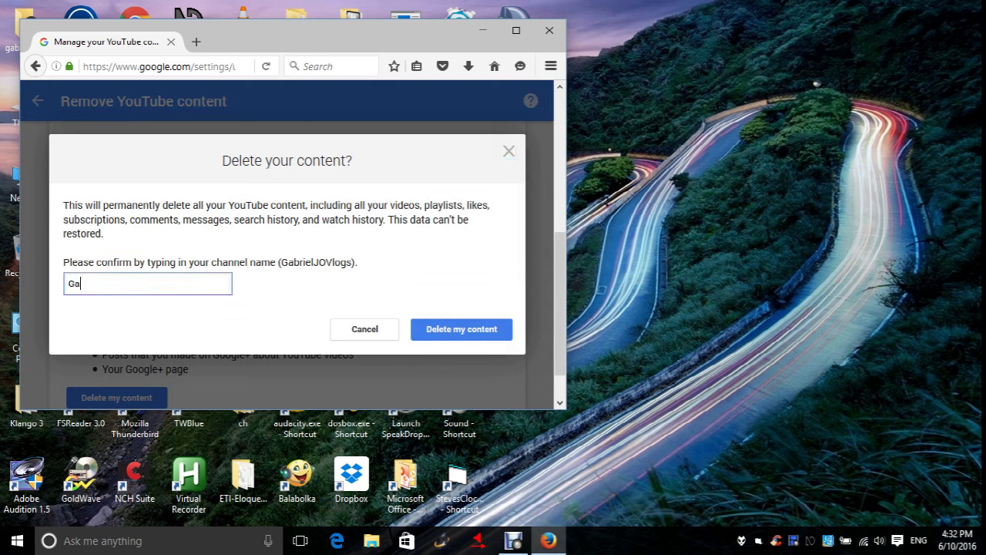
pyautogui.write('brielJOVlogs')
pyautogui.press('Tab')
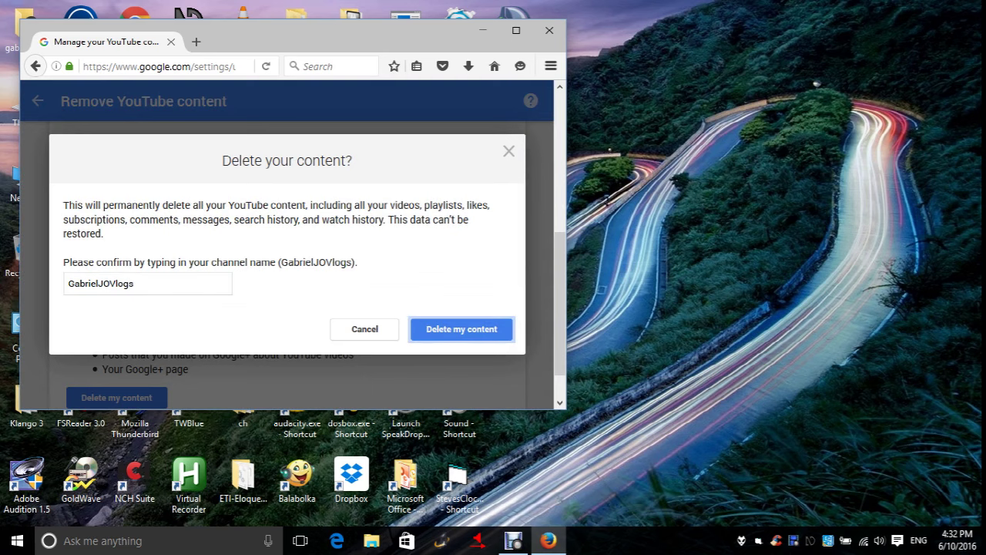
pyautogui.press('Return')
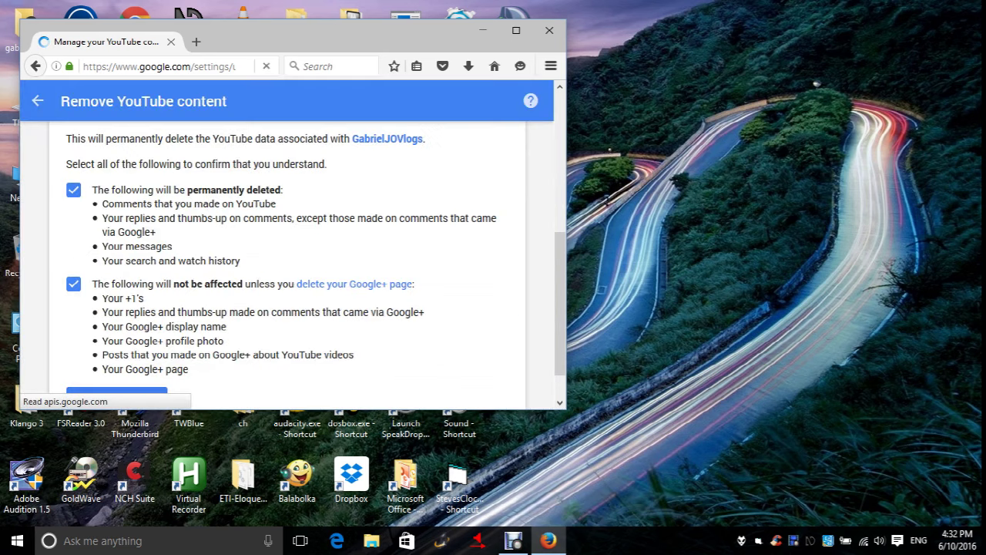
# - Follow the link on the Content deleted page to also delete the channel's Google+ page
pyautogui.press('Tab')
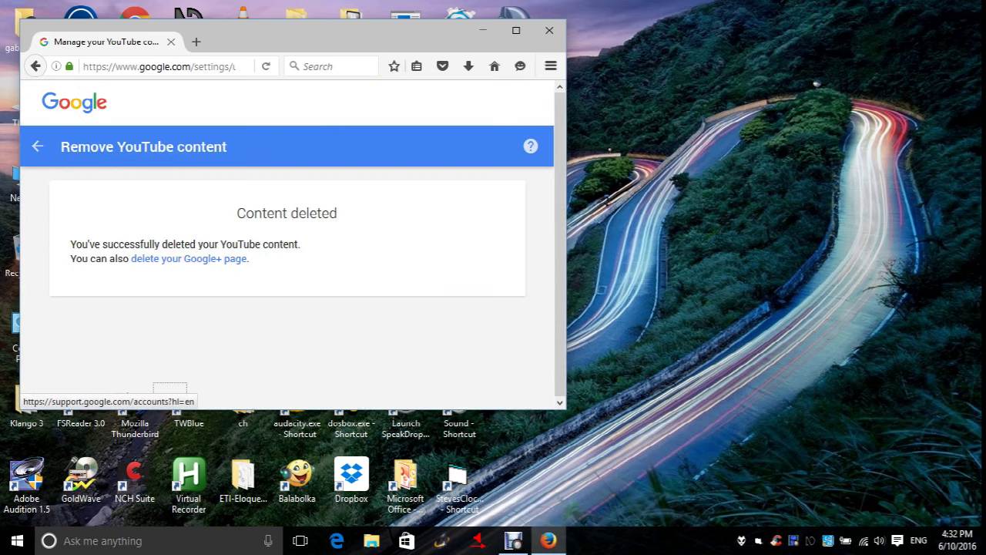
pyautogui.press('Tab')
pyautogui.hotkey('shift', 'Tab')
pyautogui.hotkey('shift', 'Tab')
pyautogui.press('Tab')
pyautogui.hotkey('shift', 'Tab')
pyautogui.hotkey('shift', 'Tab')
pyautogui.hotkey('shift', 'Tab')
pyautogui.hotkey('shift', 'Tab')
pyautogui.hotkey('shift', 'Tab')
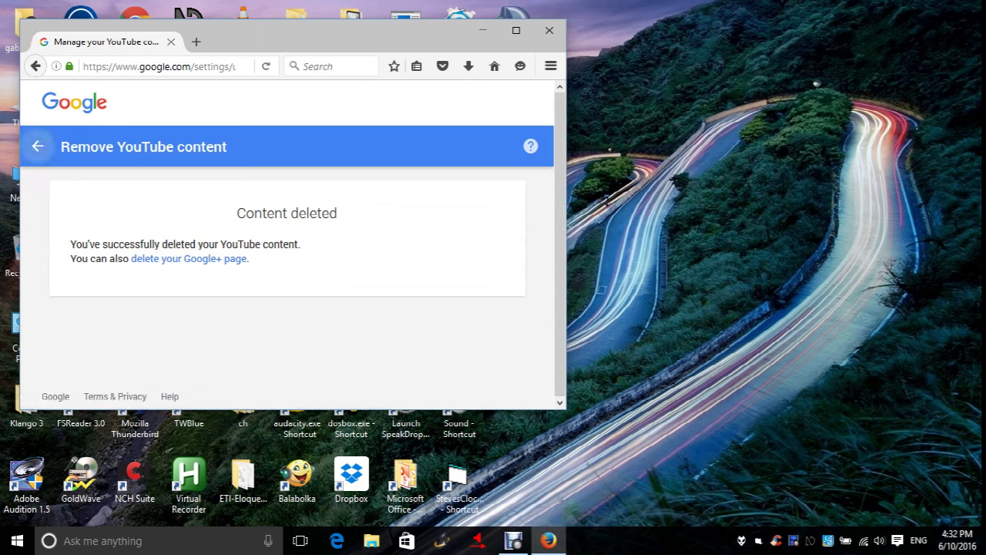
pyautogui.press('Tab')
pyautogui.press('Tab')
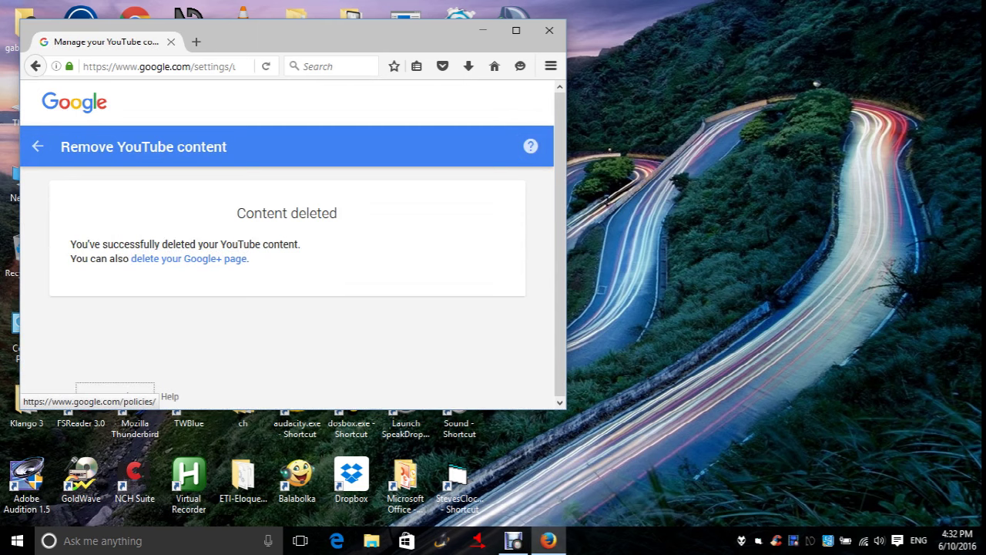
pyautogui.press('Tab')
pyautogui.press('Tab')
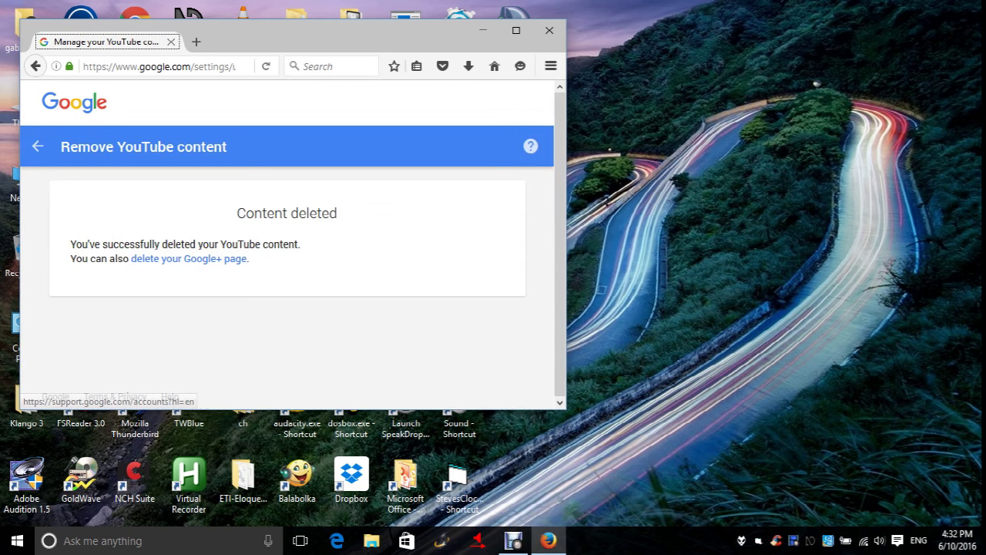
pyautogui.hotkey('shift', 'Tab')
pyautogui.hotkey('shift', 'Tab')
pyautogui.hotkey('shift', 'Tab')
pyautogui.hotkey('shift', 'Tab')
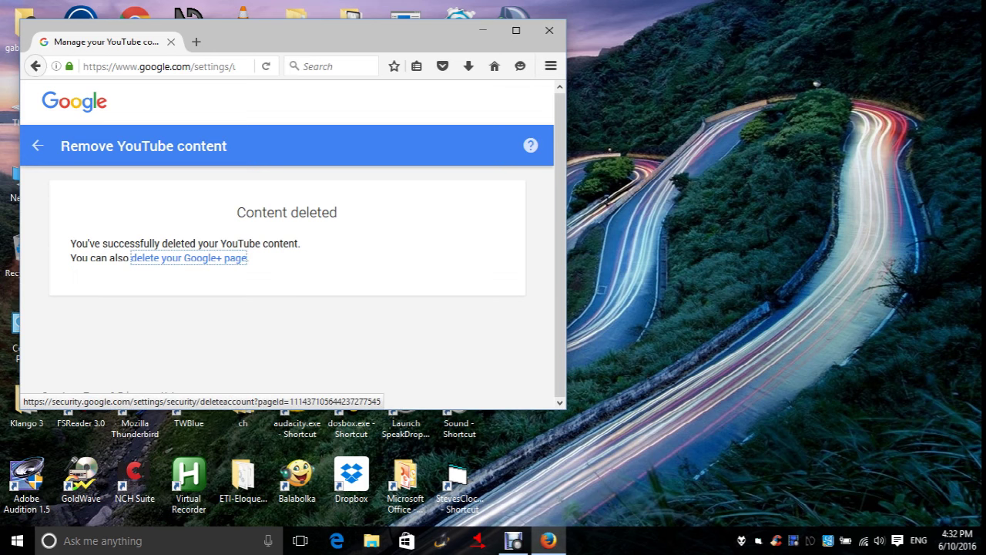
pyautogui.press('Return')
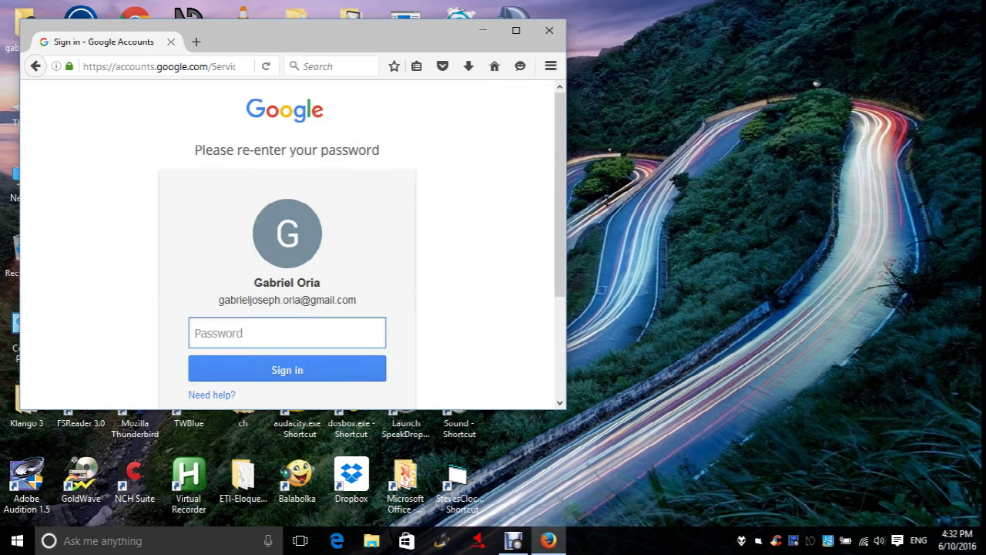
# - Re-enter the Google account password and sign in to reach the Delete Account page
pyautogui.write('•••••••••••••')
pyautogui.press('Tab')
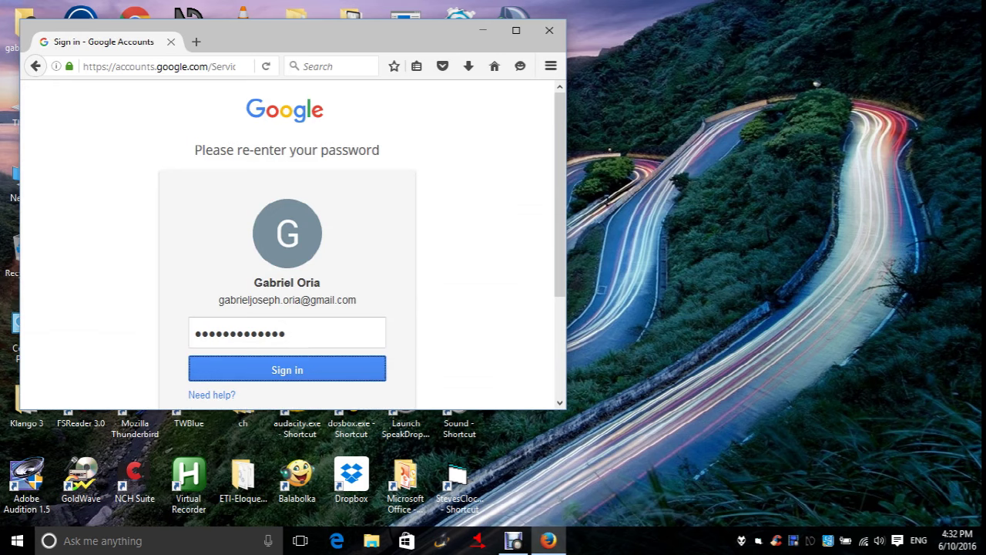
pyautogui.press('Return')
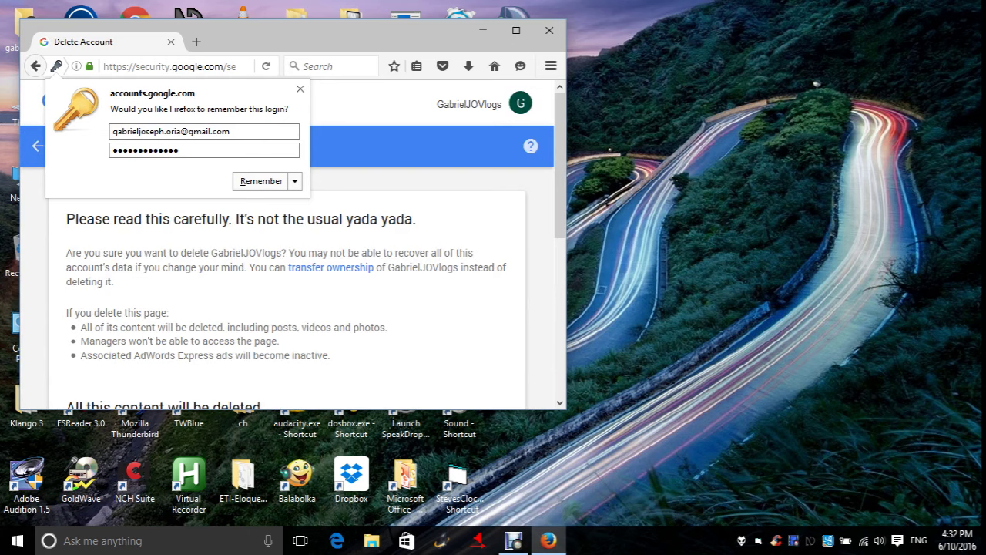
# - Acknowledge responsibility for pending charges and the permanent deletion of all data, and delete the channel's brand account
pyautogui.press('x')
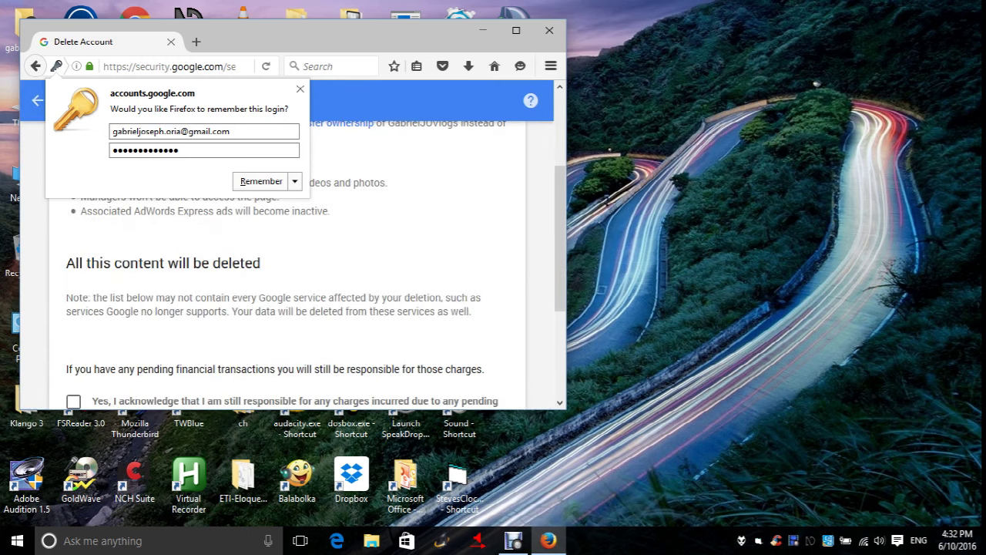
pyautogui.press('space')
pyautogui.press('Tab')
pyautogui.press('space')
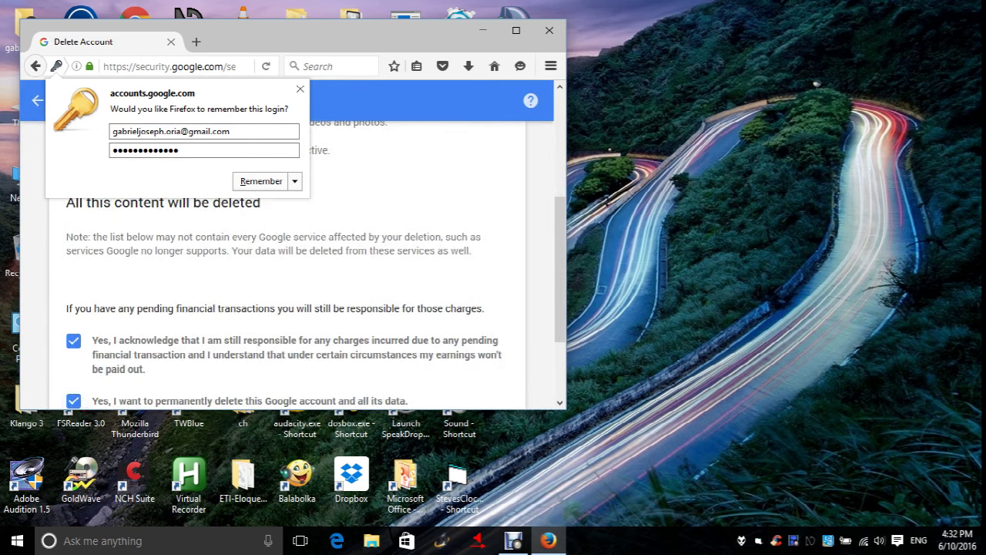
pyautogui.press('Tab')
pyautogui.press('space')
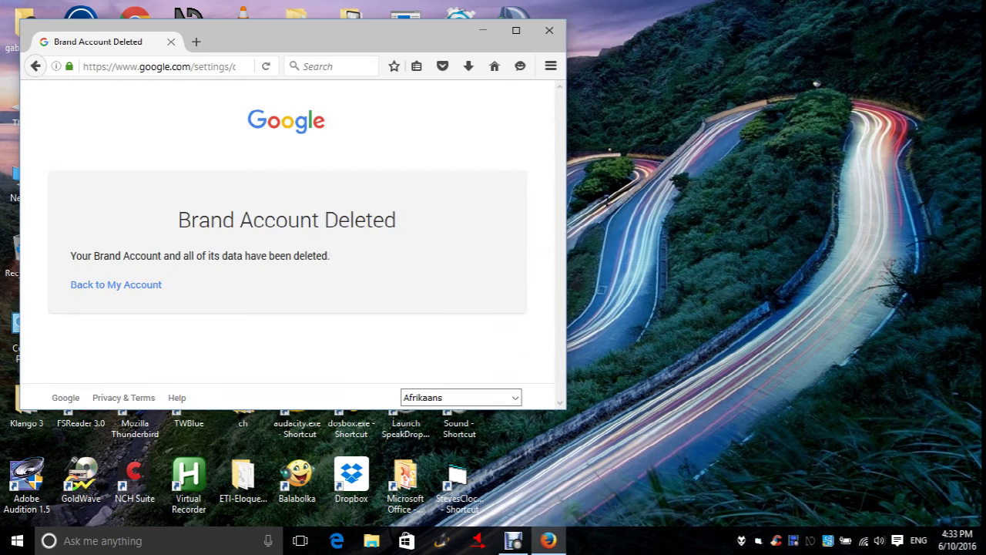
pyautogui.hotkey('alt', 'F4')
pyautogui.press('super+r')
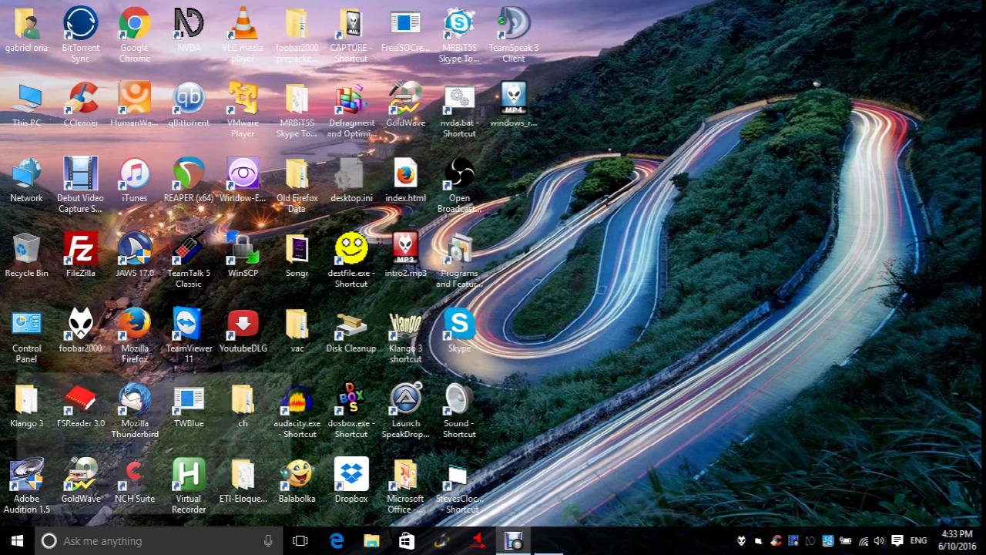
pyautogui.hotkey('alt', 'Tab')
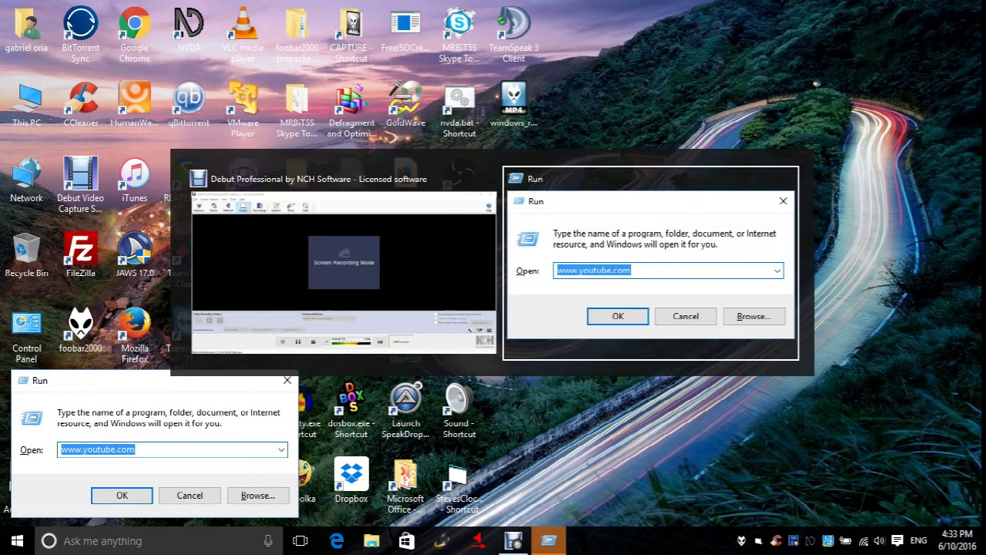
pyautogui.press('Tab')
pyautogui.hotkey('ctrl', 'a')
pyautogui.write('www.yo')
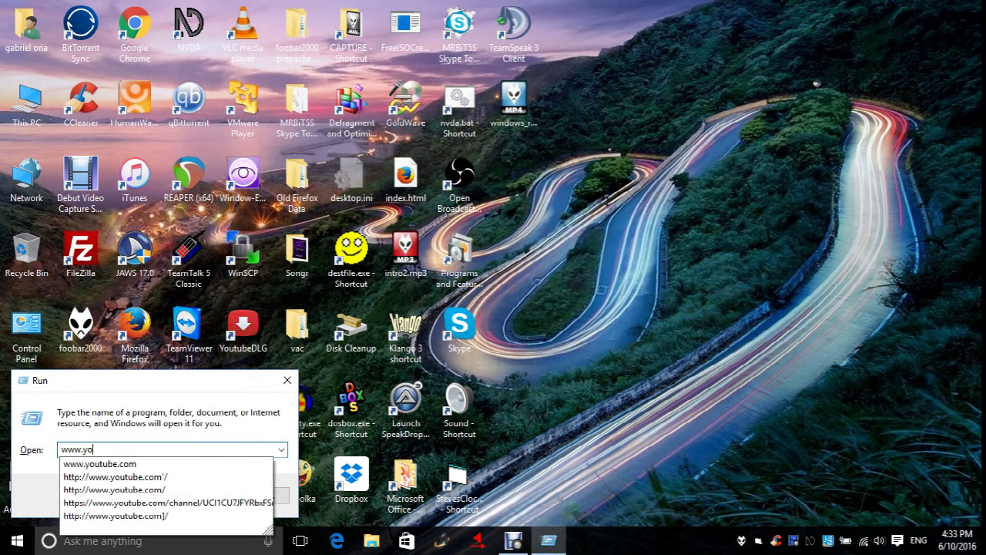
pyautogui.write('utube.com')
pyautogui.press('Return')
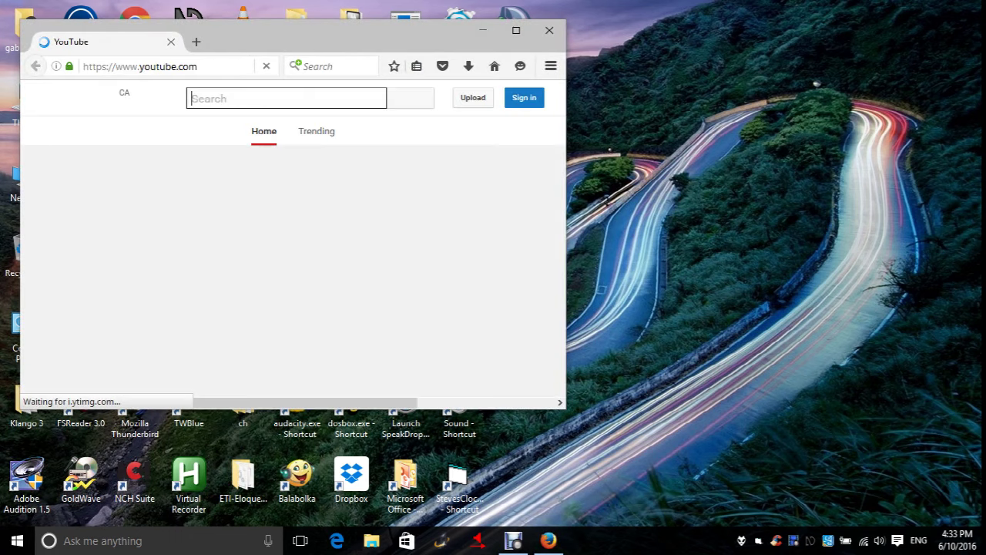
pyautogui.press('super+m')
pyautogui.hotkey('alt', 'Tab')
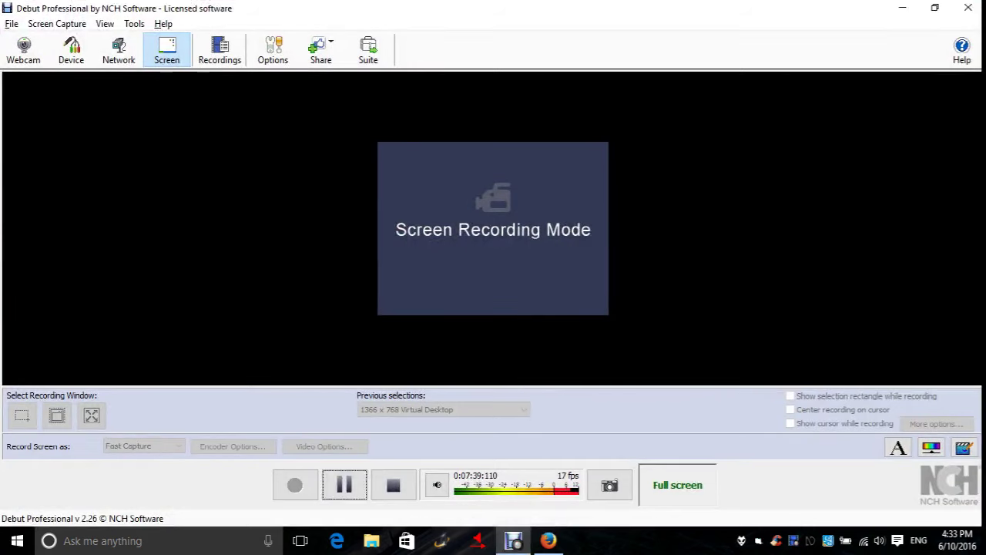
pyautogui.hotkey('alt', 'Tab')
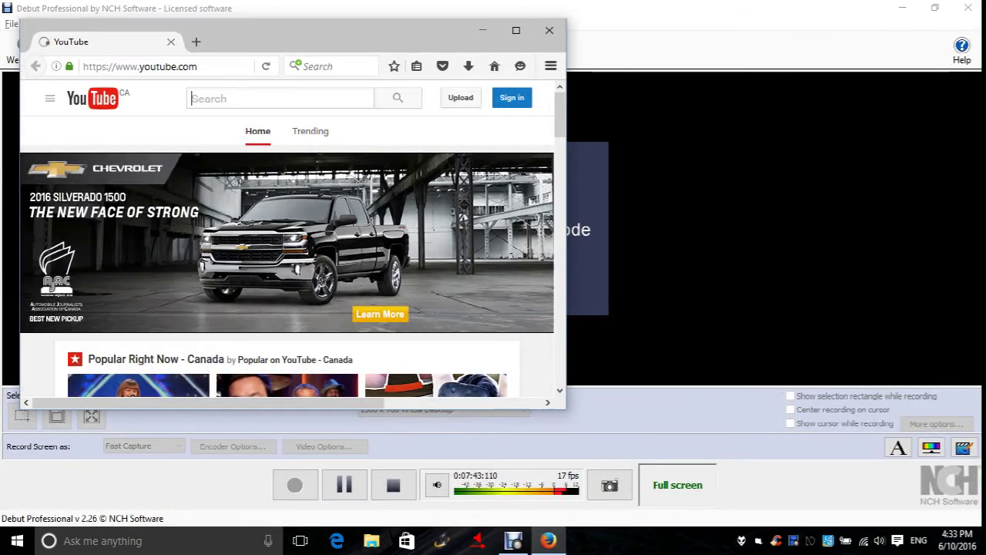
pyautogui.hotkey('alt', 'Tab')
pyautogui.hotkey('alt', 'Tab')
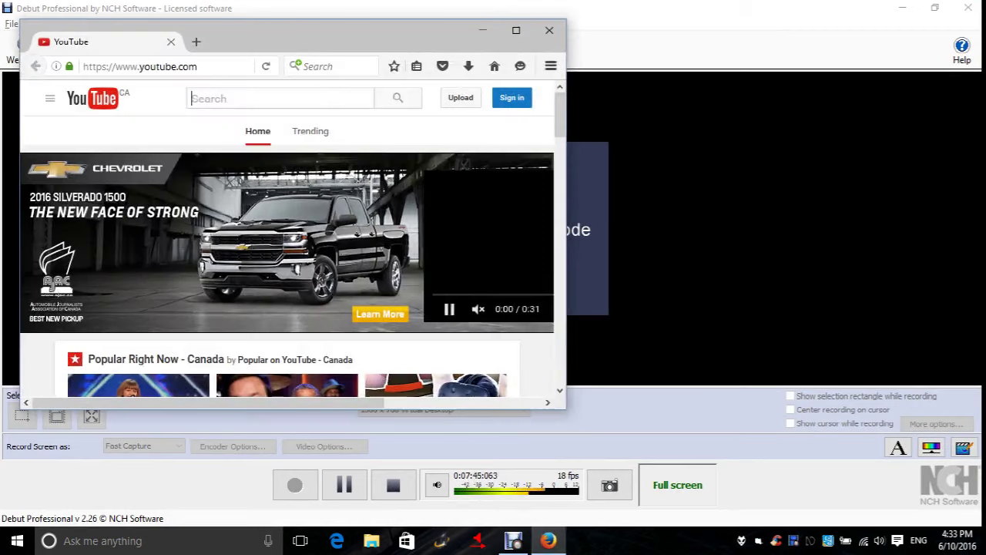
pyautogui.scroll(-3, 292, 270)
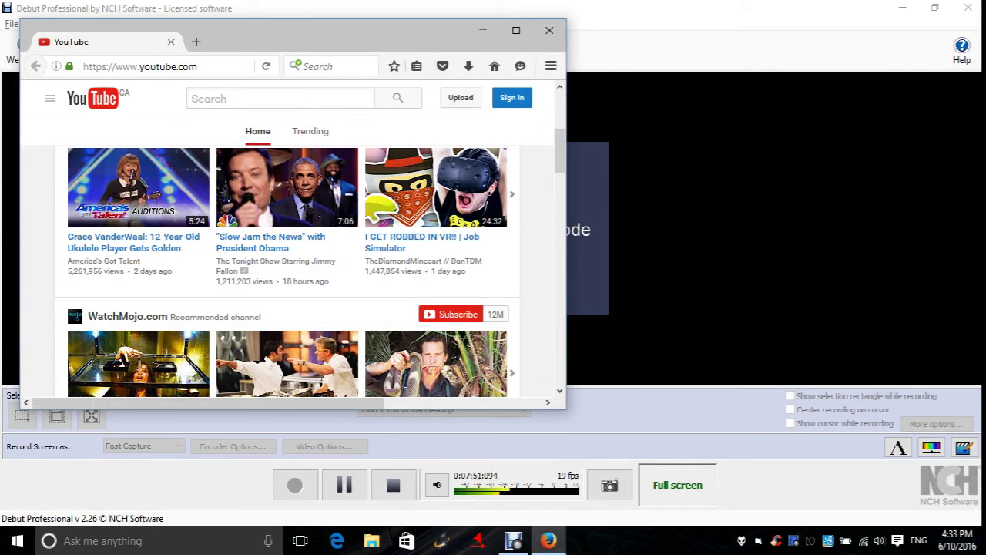
# - Sign in to YouTube through the Sign in link in the screen reader's elements list
pyautogui.press('insert+F7')
pyautogui.press('s')
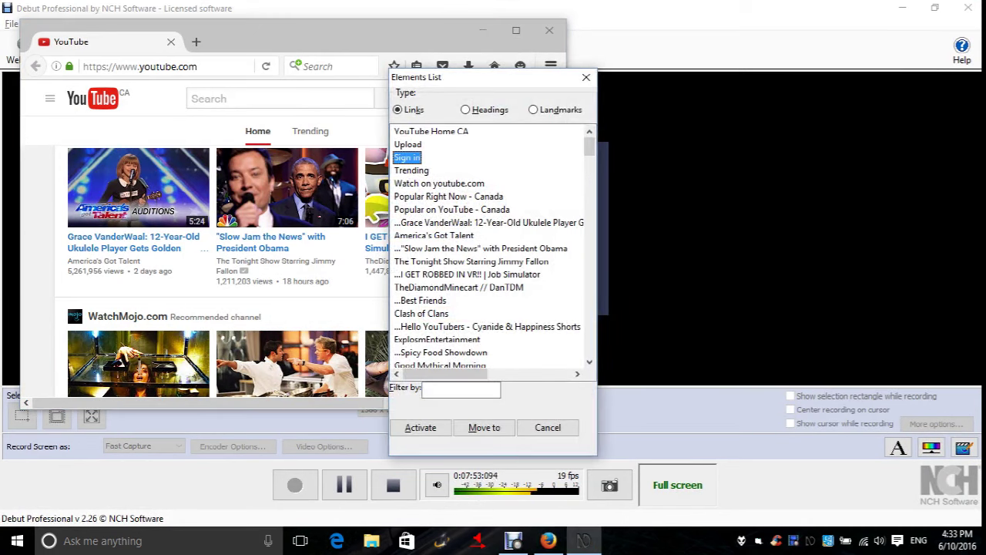
pyautogui.press('Return')
pyautogui.press('super+Down')
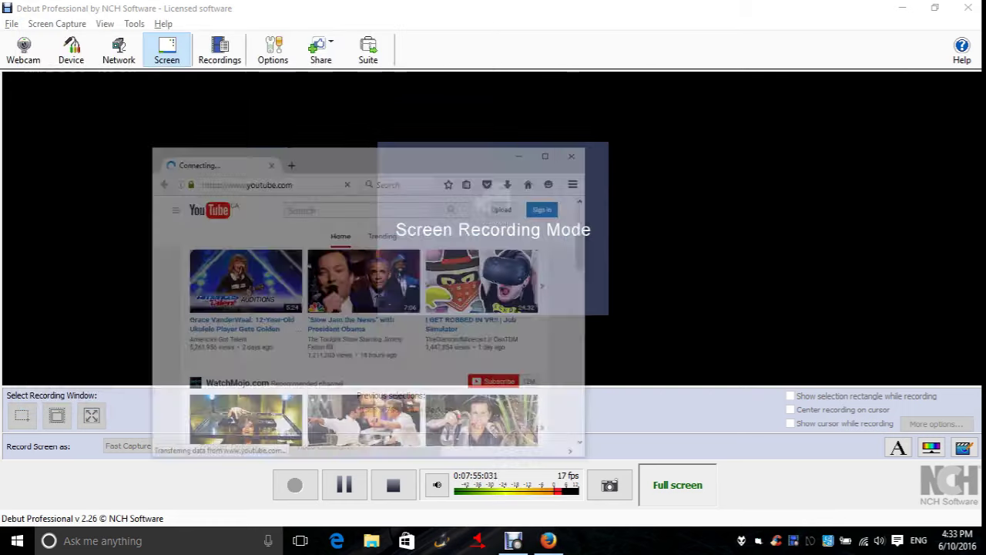
pyautogui.hotkey('alt', 'Tab')
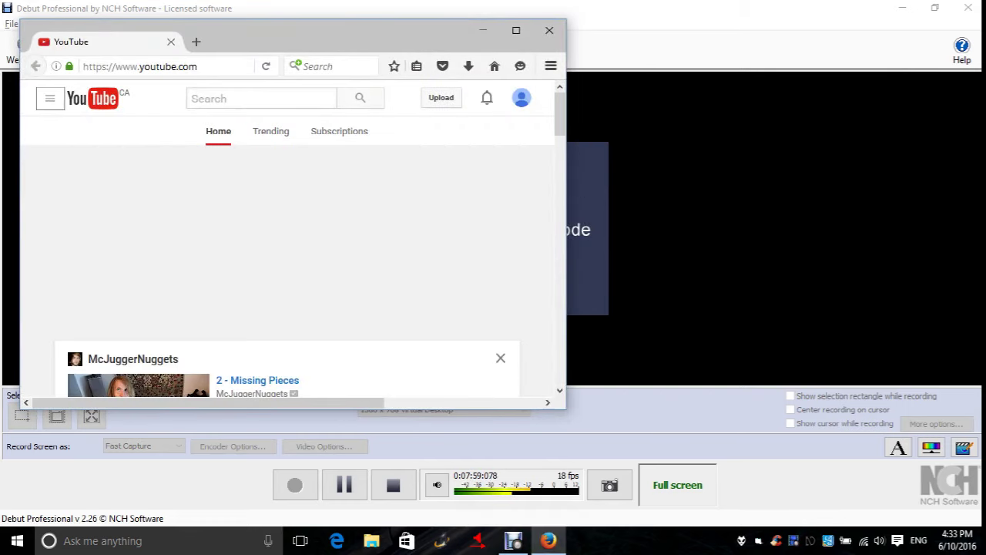
# - Return to the YouTube window and close the browser
pyautogui.press('super+Down')
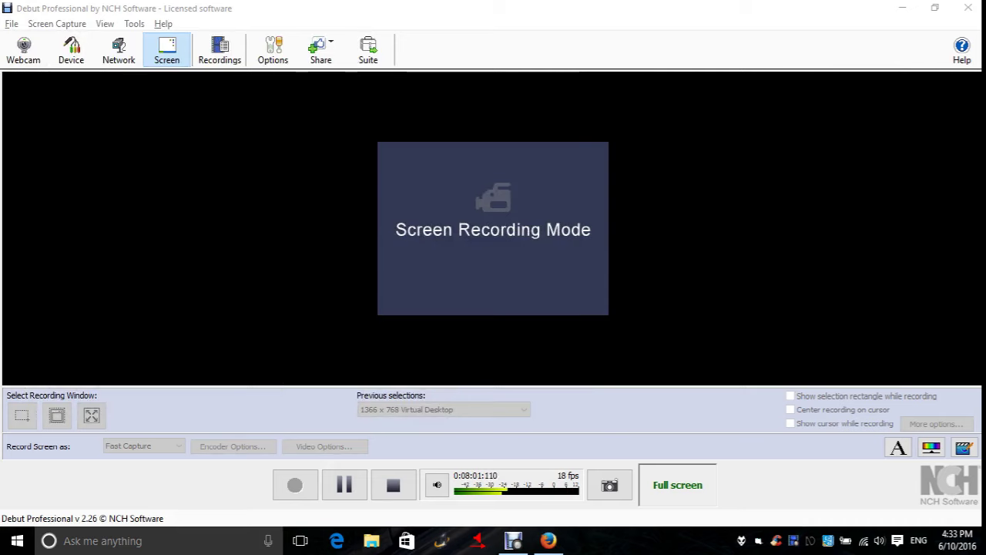
pyautogui.hotkey('alt', 'Tab')
pyautogui.press('super+Down')
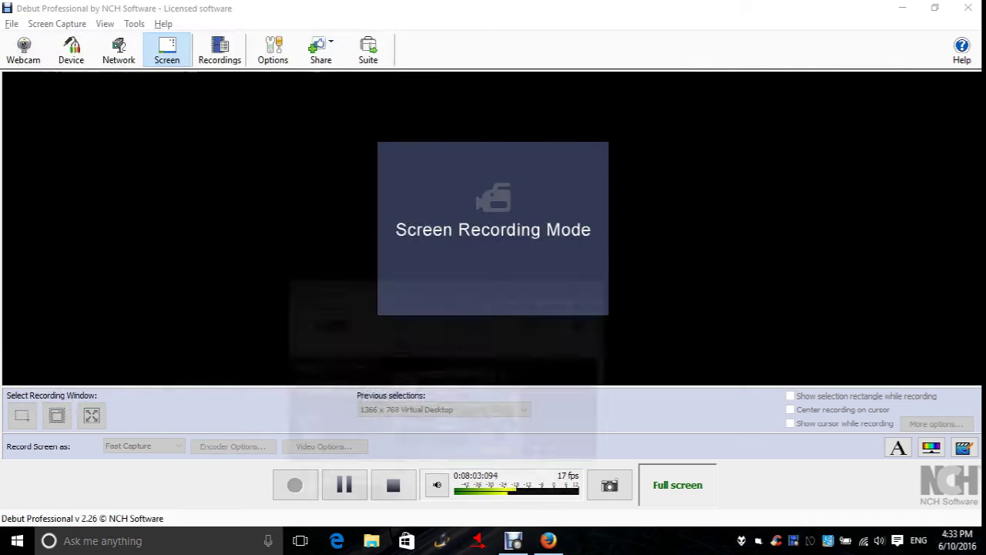
pyautogui.hotkey('alt', 'Tab')
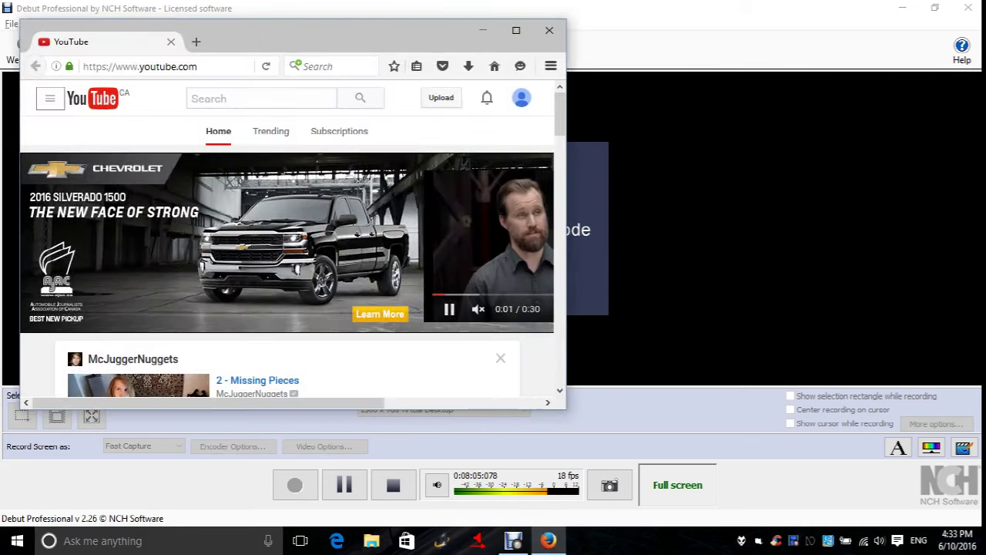
pyautogui.click(549, 31)
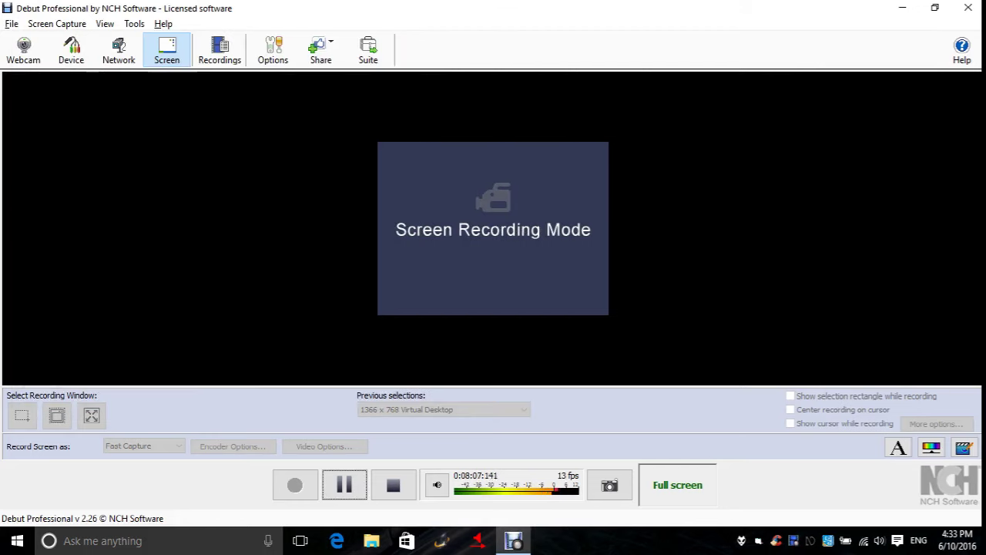
pyautogui.press('super')
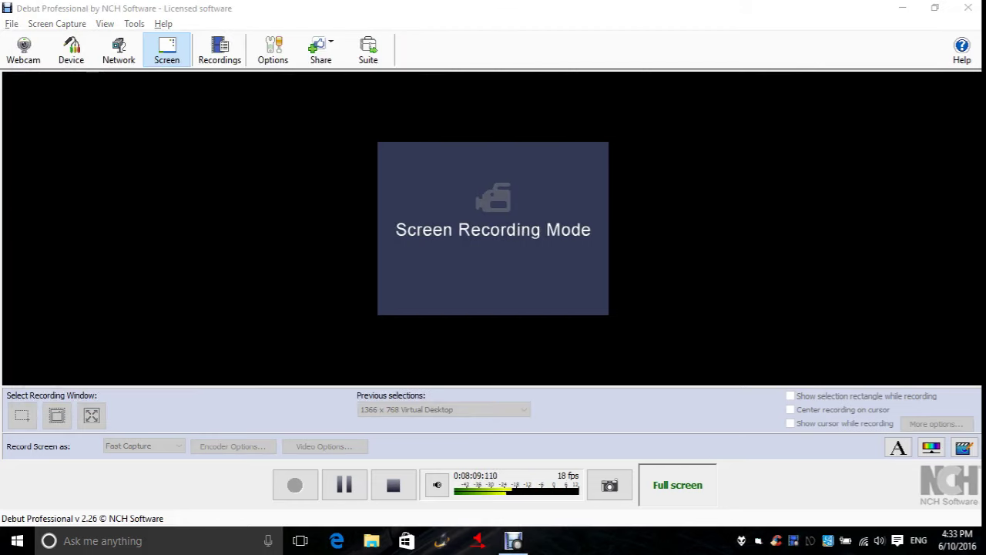